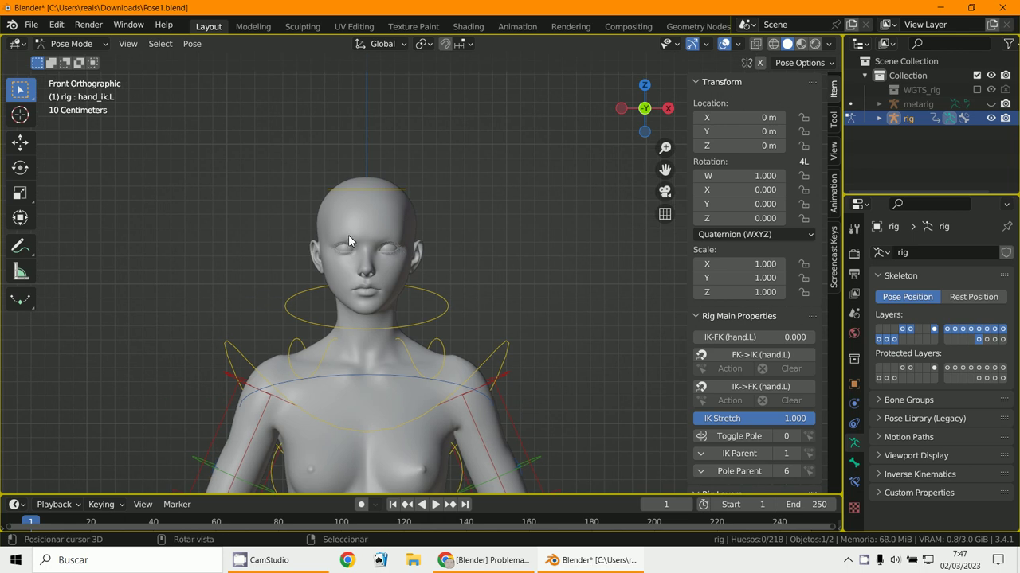
Leave Pose Mode, select the female body mesh, and open it in Edit Mode
{"action": "left_click", "coordinate": [83, 44]}
{"action": "left_click", "coordinate": [91, 60]}
{"action": "left_click", "coordinate": [344, 211]}
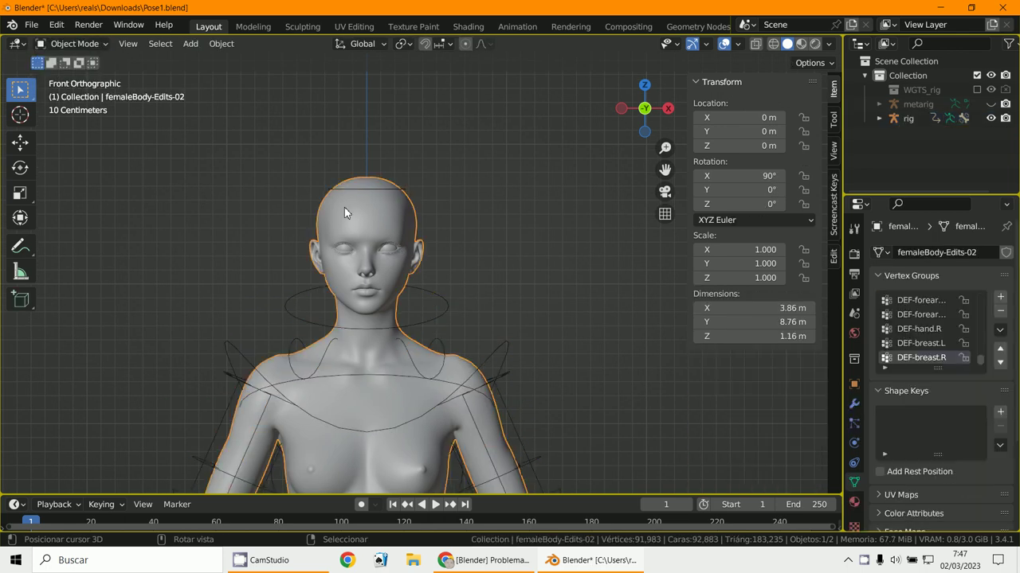
{"action": "left_click", "coordinate": [76, 44]}
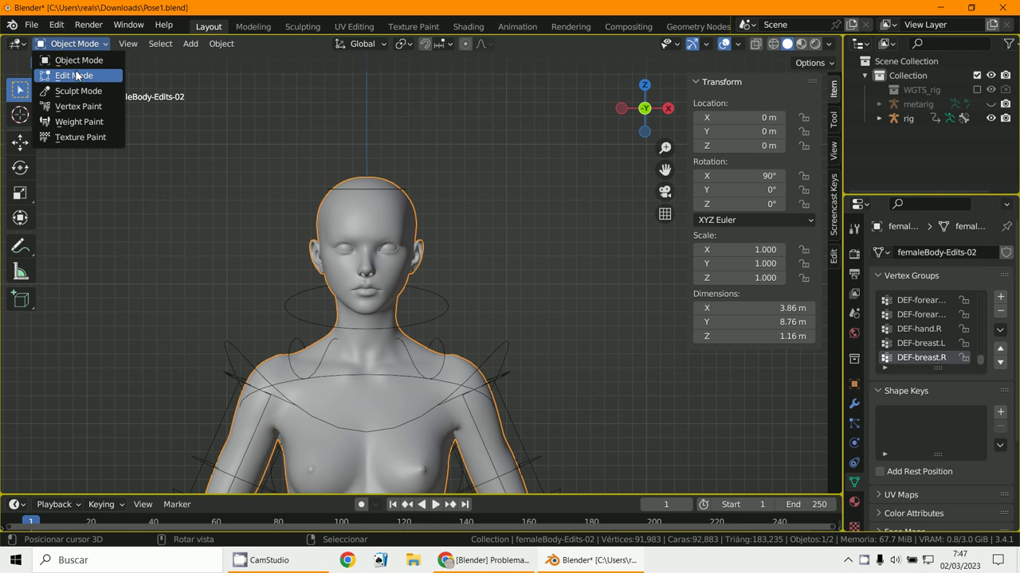
{"action": "left_click", "coordinate": [76, 74]}
{"action": "scroll", "coordinate": [406, 230], "scroll_direction": "up", "scroll_amount": 3}
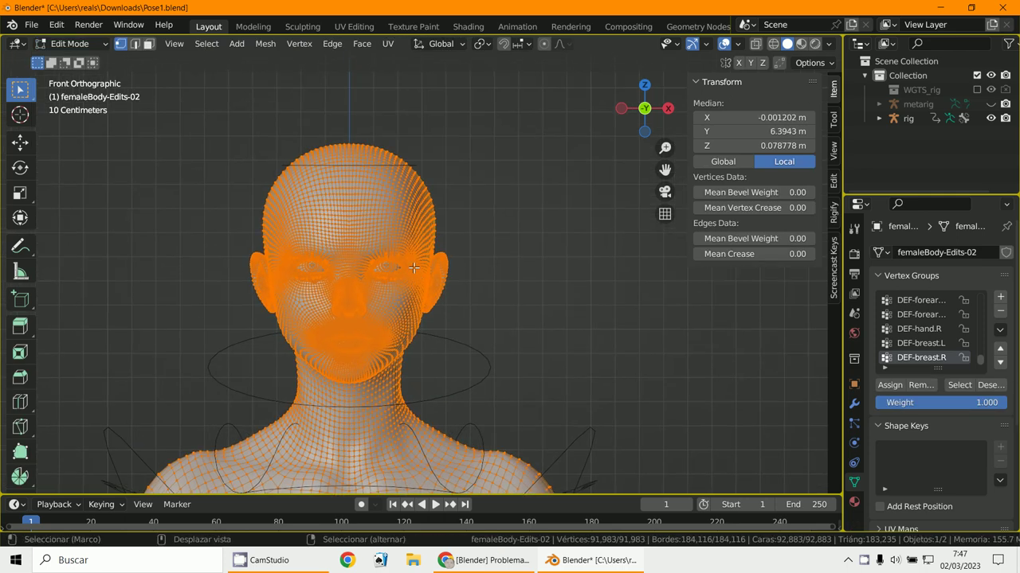
Select all geometry linked to a vertex on the body's upper chest
{"action": "scroll", "coordinate": [406, 230], "scroll_direction": "down", "scroll_amount": 5}
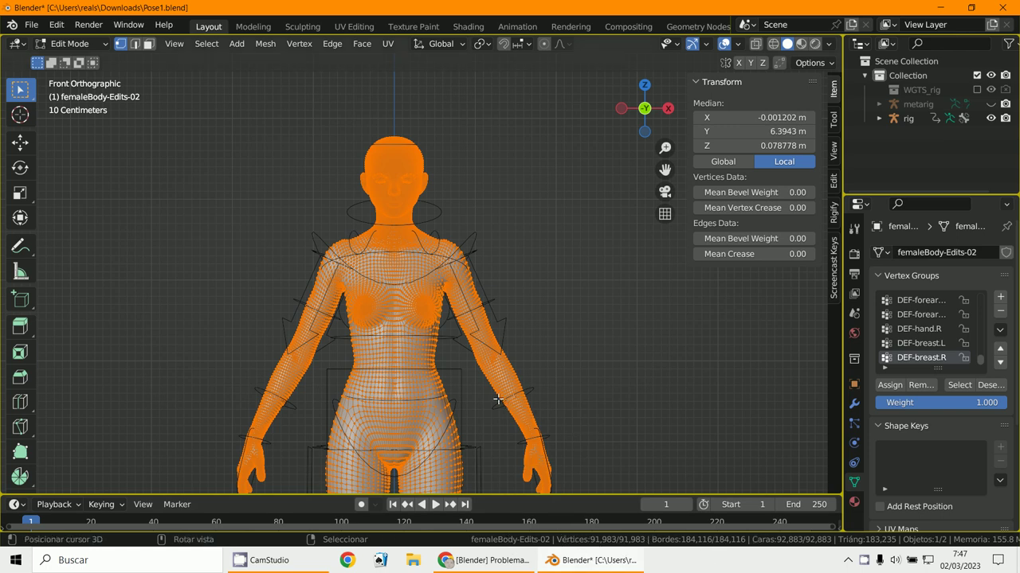
{"action": "scroll", "coordinate": [486, 374], "scroll_direction": "up", "scroll_amount": 6}
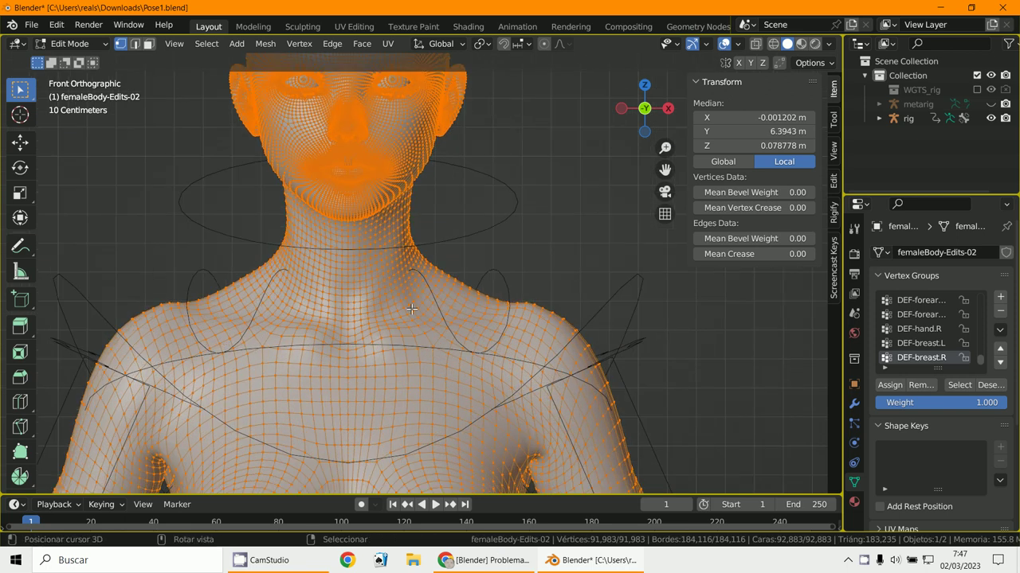
{"action": "left_click", "coordinate": [361, 317]}
{"action": "key", "text": "ctrl+l"}
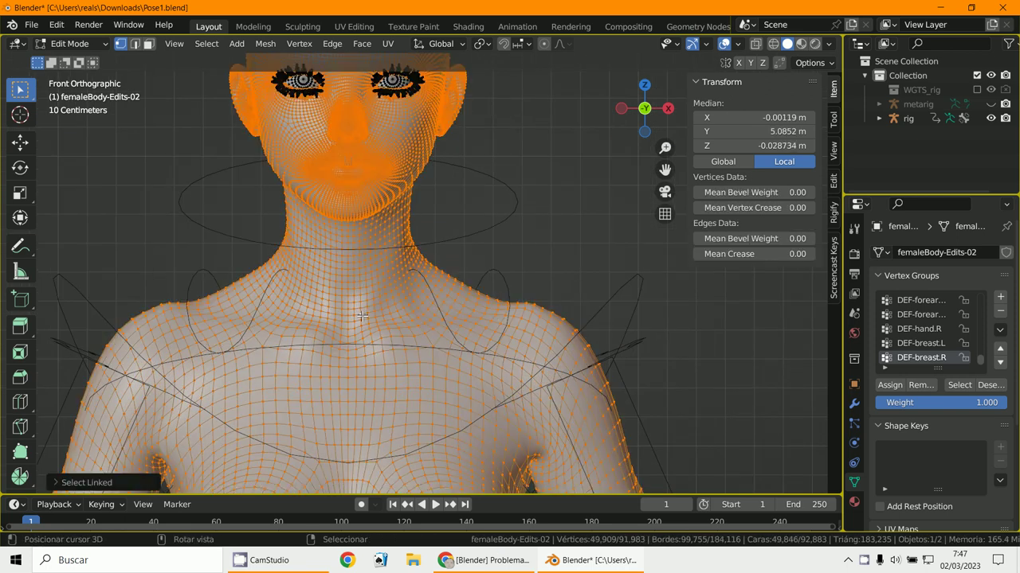
Examine the head, hands and full body for mesh parts left out of the linked selection, such as eyes, eyelashes and nails
{"action": "scroll", "coordinate": [375, 310], "scroll_direction": "down", "scroll_amount": 6}
{"action": "scroll", "coordinate": [387, 299], "scroll_direction": "up", "scroll_amount": 5}
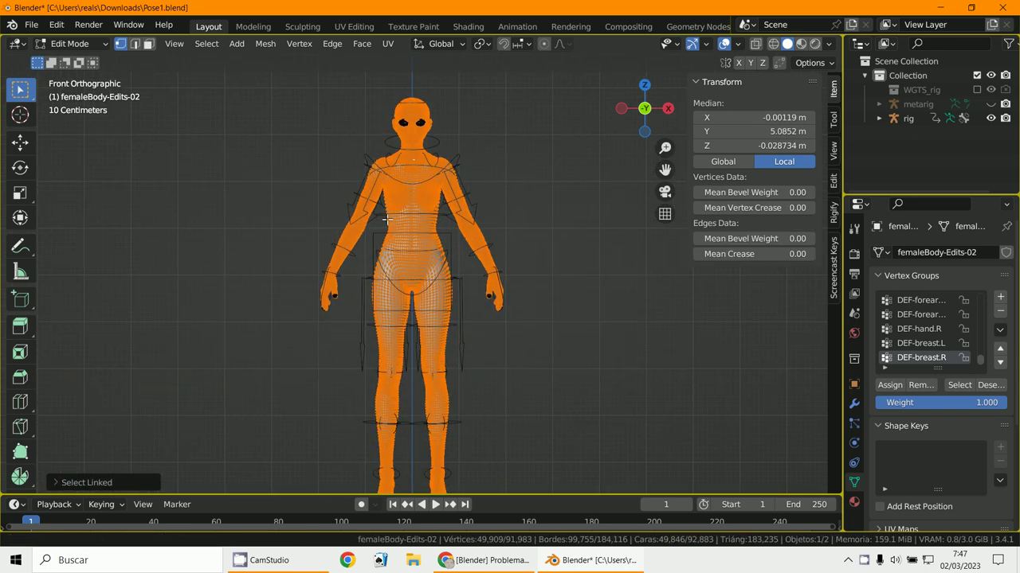
{"action": "scroll", "coordinate": [384, 257], "scroll_direction": "up", "scroll_amount": 2}
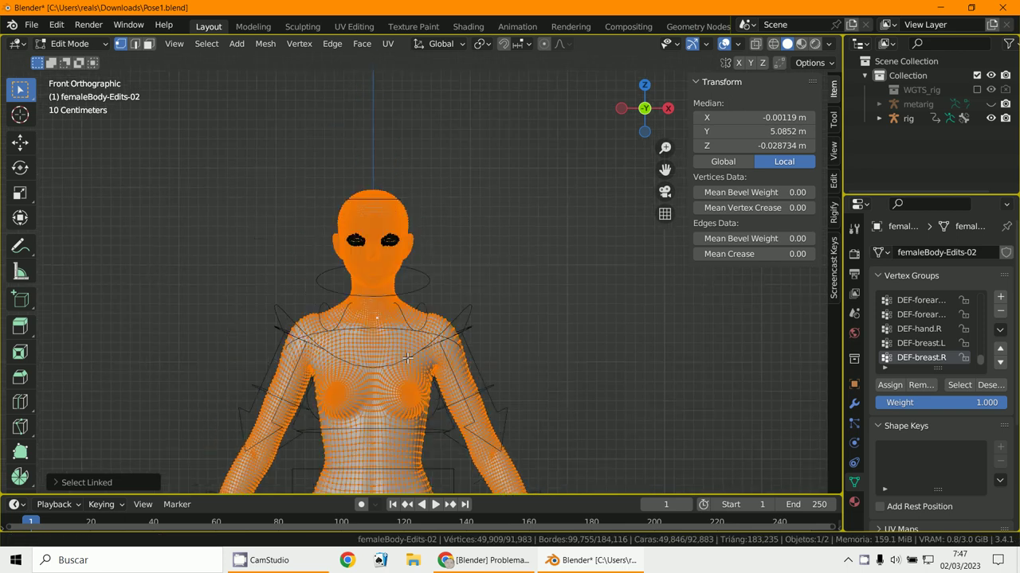
{"action": "middle_click_drag", "start_coordinate": [384, 257], "coordinate": [414, 369]}
{"action": "scroll", "coordinate": [414, 369], "scroll_direction": "up", "scroll_amount": 4}
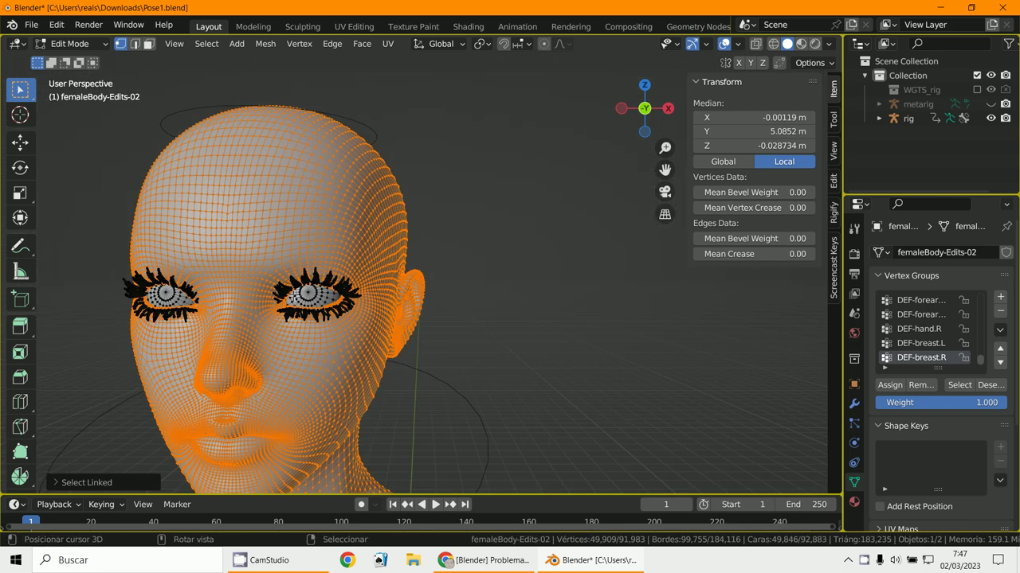
{"action": "scroll", "coordinate": [273, 306], "scroll_direction": "down", "scroll_amount": 5}
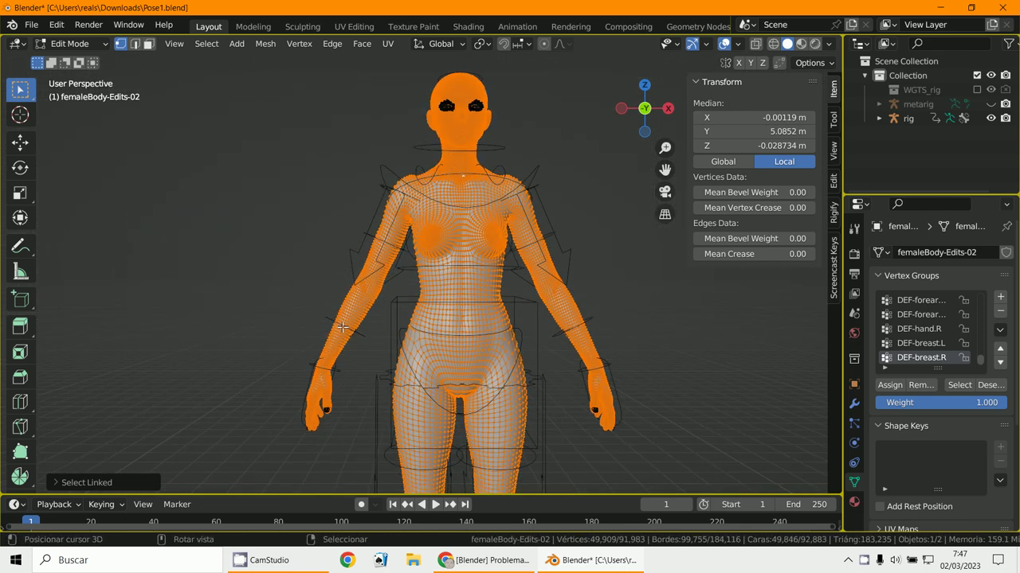
{"action": "middle_click_drag", "start_coordinate": [342, 327], "coordinate": [375, 302]}
{"action": "scroll", "coordinate": [390, 279], "scroll_direction": "up", "scroll_amount": 6}
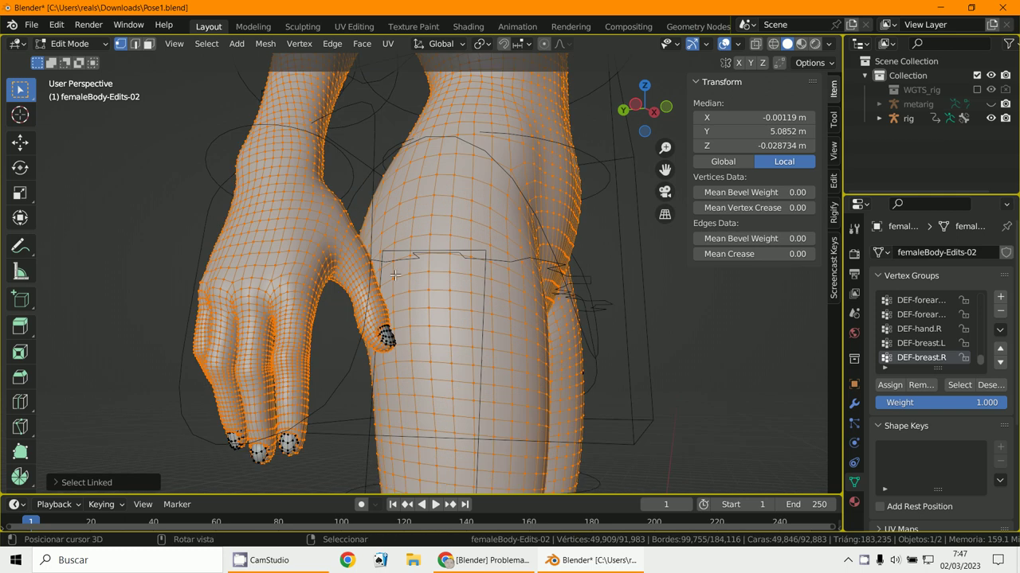
{"action": "scroll", "coordinate": [315, 364], "scroll_direction": "down", "scroll_amount": 3}
{"action": "middle_click_drag", "start_coordinate": [358, 357], "coordinate": [335, 377]}
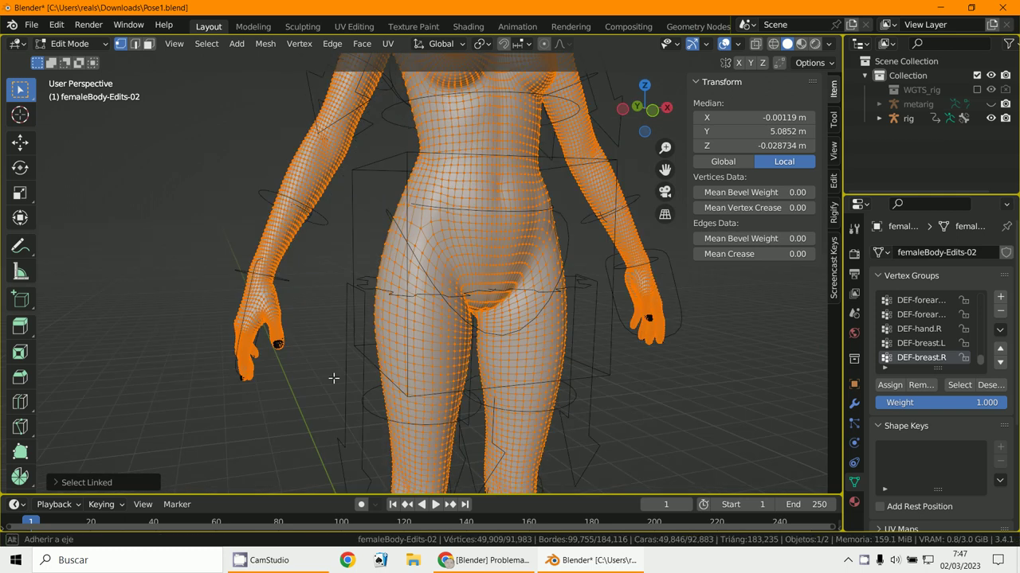
{"action": "scroll", "coordinate": [293, 364], "scroll_direction": "down", "scroll_amount": 4}
{"action": "middle_click_drag", "start_coordinate": [372, 414], "coordinate": [439, 257]}
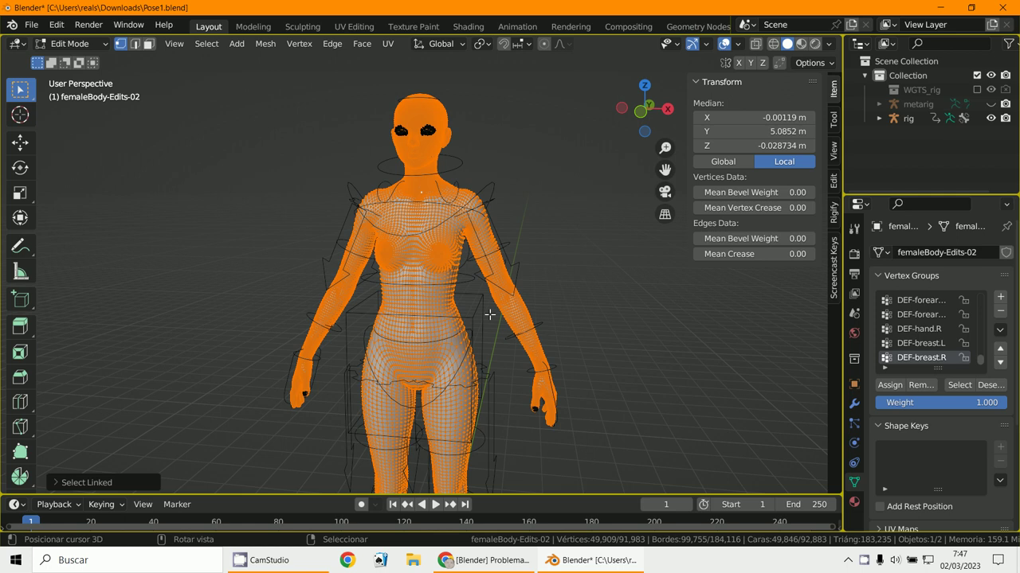
{"action": "scroll", "coordinate": [474, 343], "scroll_direction": "down", "scroll_amount": 3}
{"action": "middle_click_drag", "start_coordinate": [471, 340], "coordinate": [478, 332]}
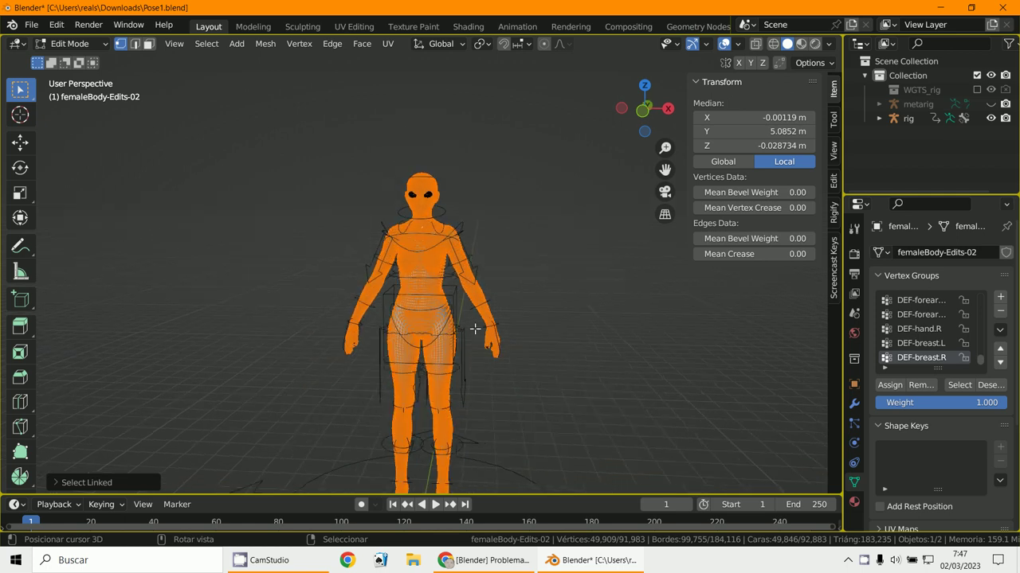
{"action": "scroll", "coordinate": [477, 331], "scroll_direction": "up", "scroll_amount": 1}
{"action": "key", "text": "KP_1"}
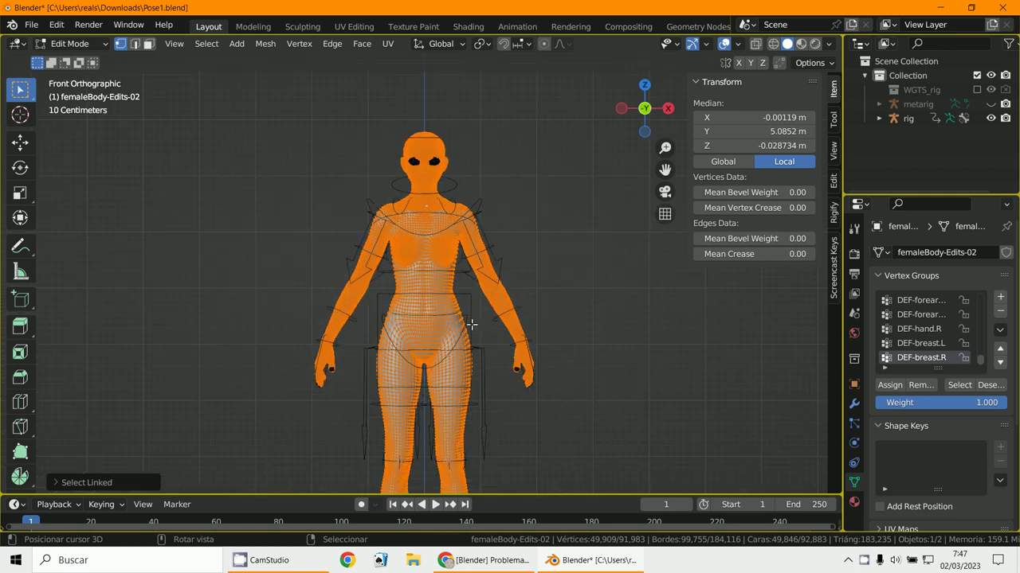
Select the linked body skin from a belly vertex, invert the selection, and separate the remaining loose parts by Selection
{"action": "left_click", "coordinate": [438, 293]}
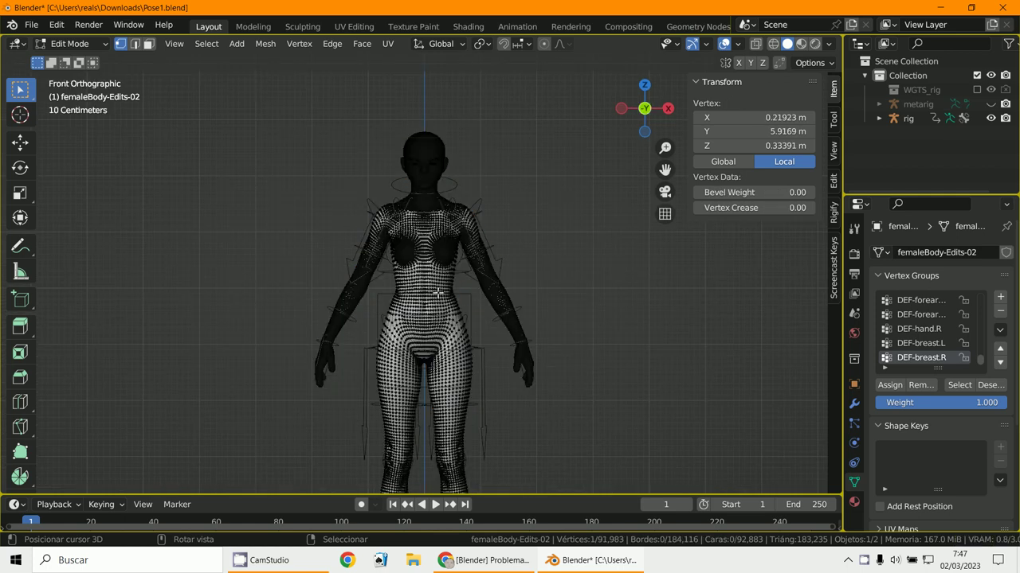
{"action": "key", "text": "ctrl+l"}
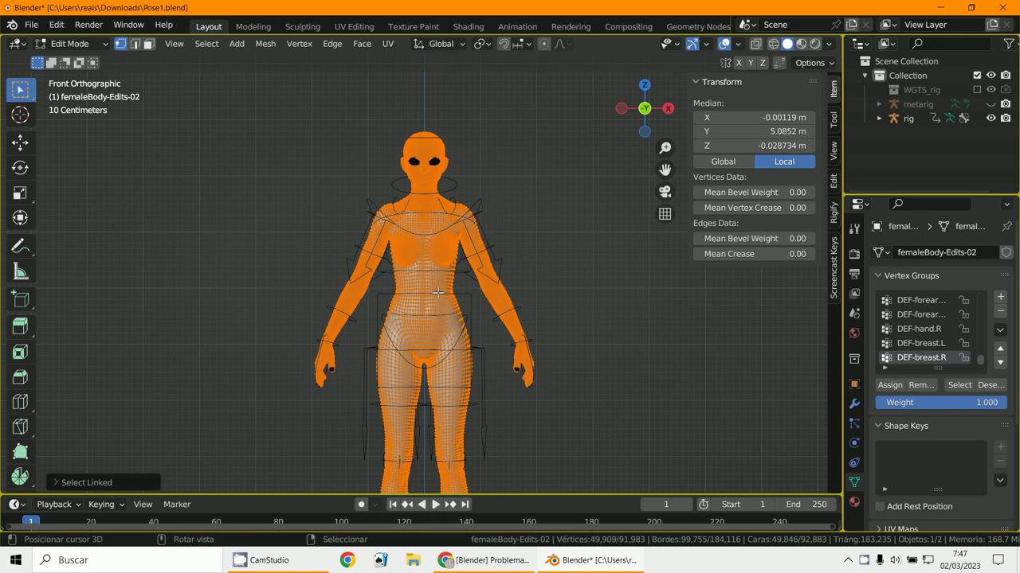
{"action": "key", "text": "ctrl+i"}
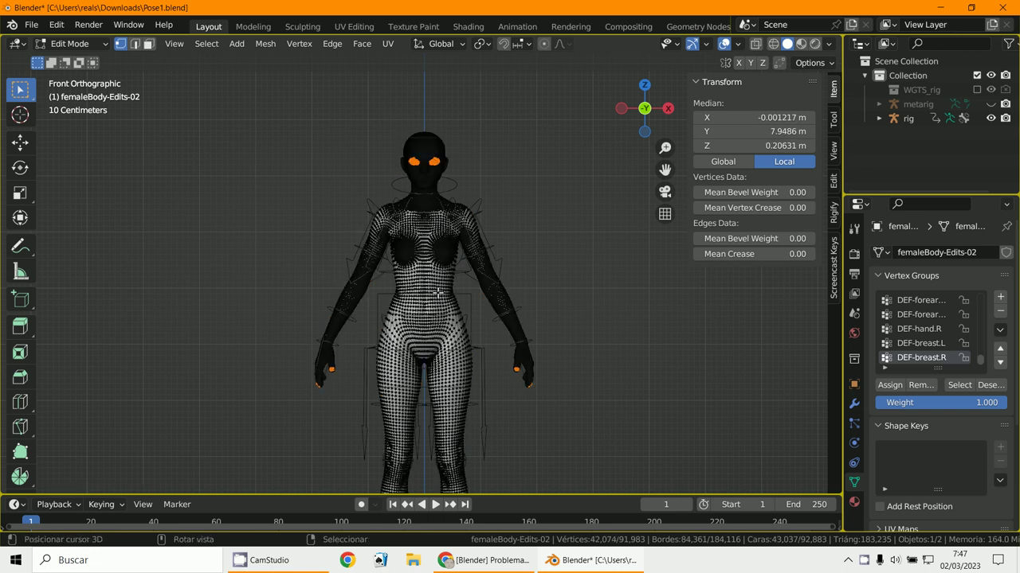
{"action": "key", "text": "p"}
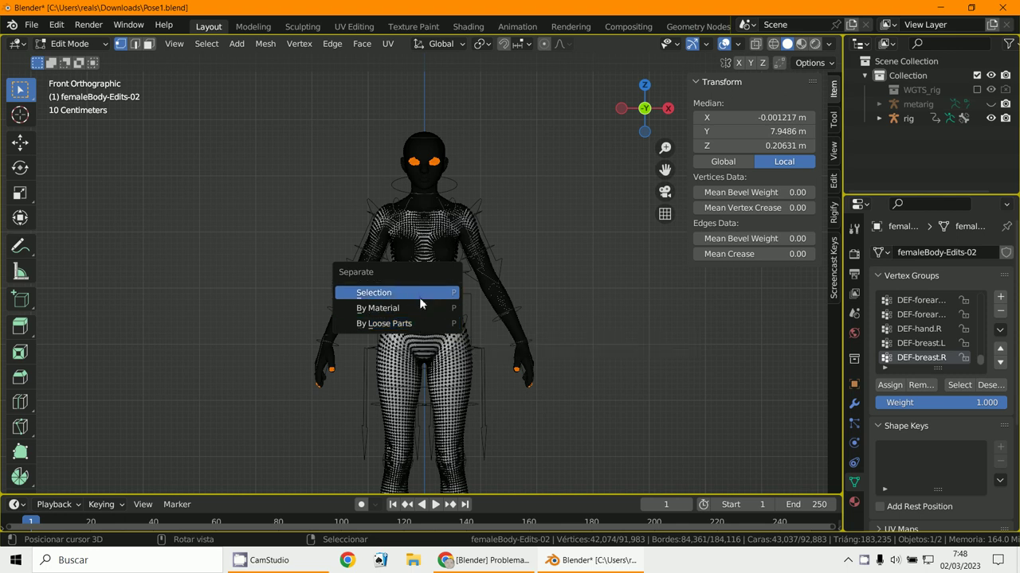
{"action": "key", "text": "Return"}
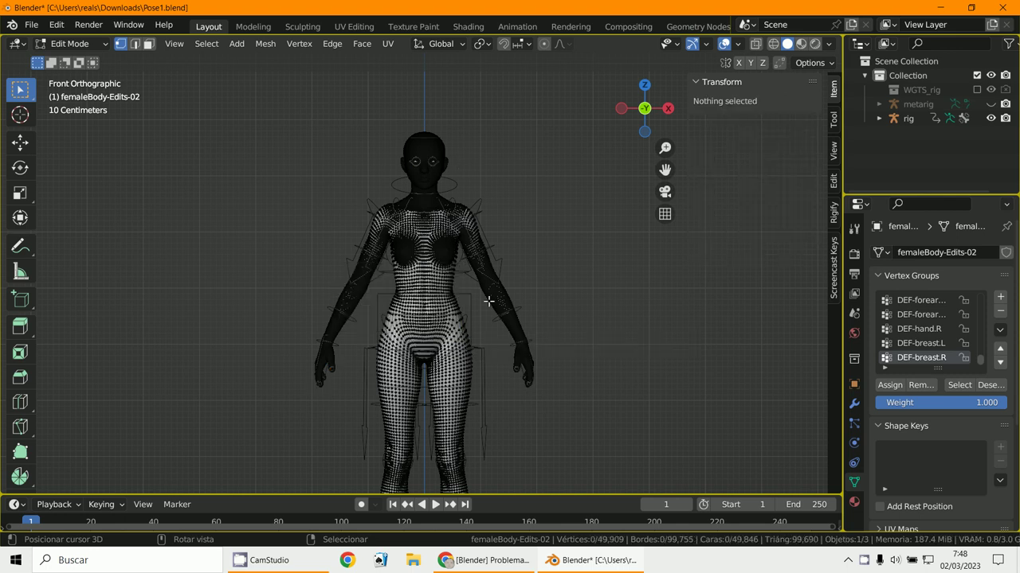
Return to Object Mode and expand the rig's hierarchy in a widened outliner to list its child meshes
{"action": "left_click", "coordinate": [70, 44]}
{"action": "left_click", "coordinate": [80, 60]}
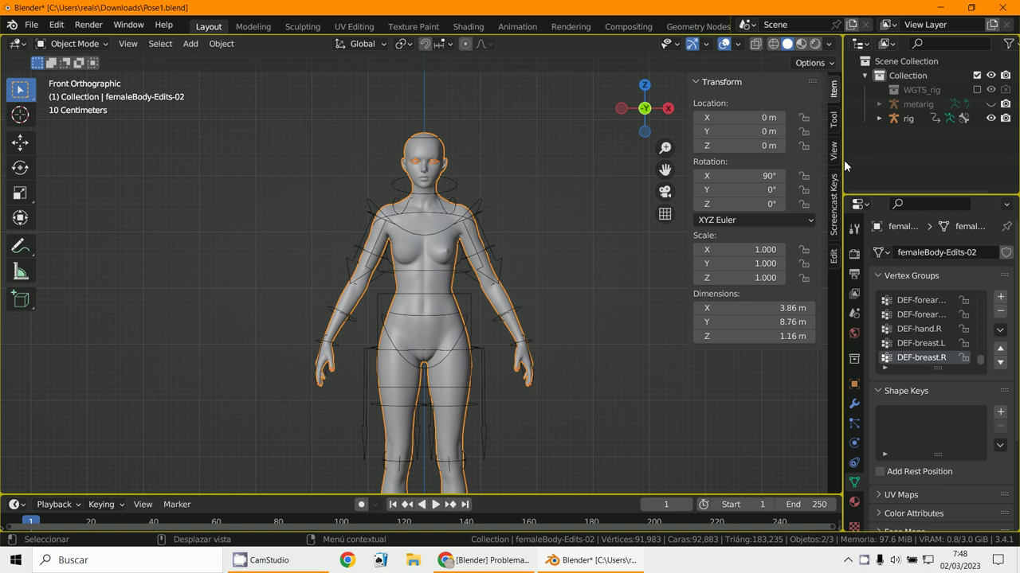
{"action": "left_click_drag", "start_coordinate": [844, 165], "coordinate": [502, 127]}
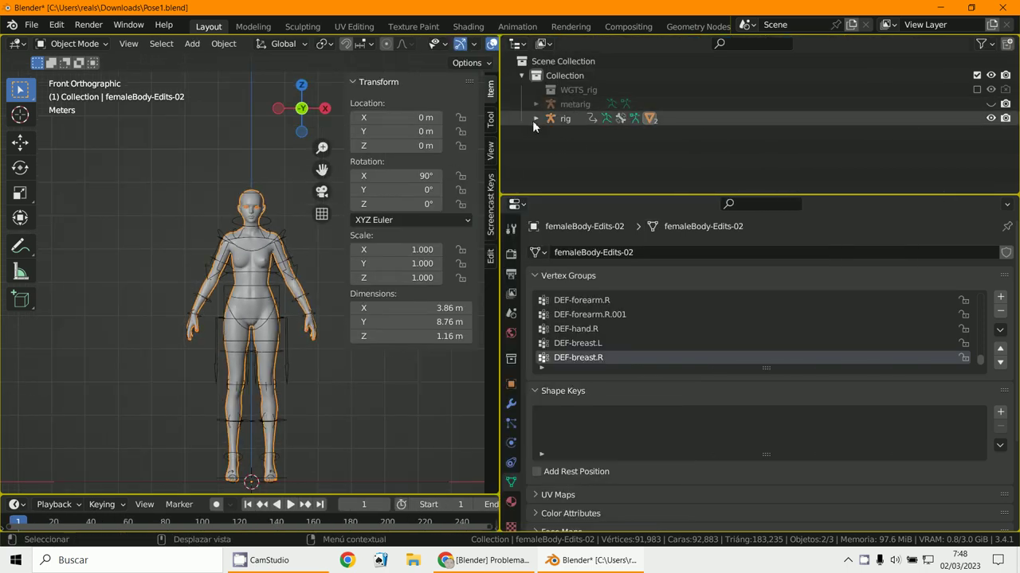
{"action": "left_click", "coordinate": [534, 120]}
{"action": "scroll", "coordinate": [545, 131], "scroll_direction": "down", "scroll_amount": 4}
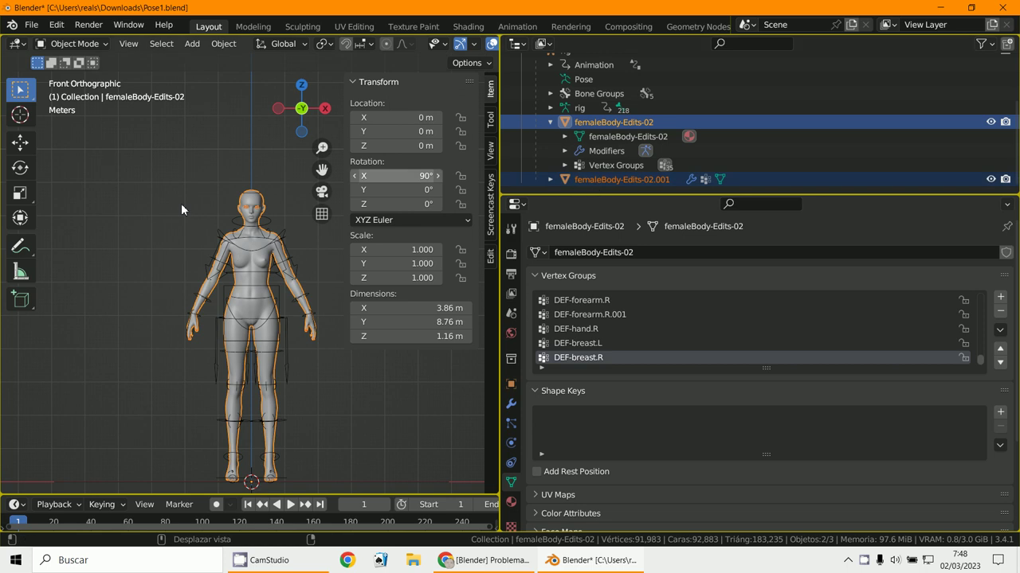
Select the body mesh and the separated eyes-and-nails mesh in turn to check that they are independent objects
{"action": "left_click", "coordinate": [258, 214]}
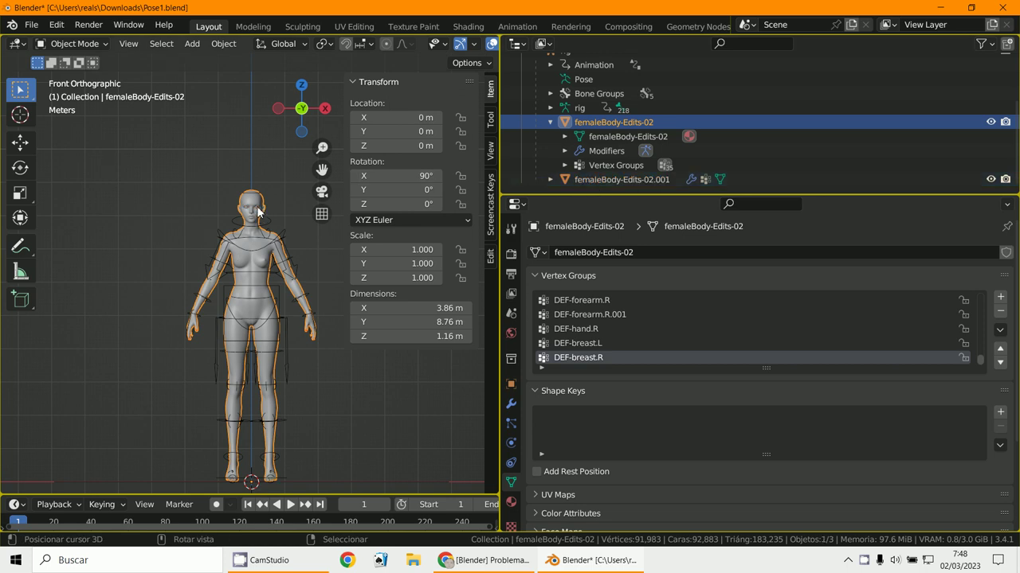
{"action": "left_click", "coordinate": [257, 208]}
{"action": "scroll", "coordinate": [257, 206], "scroll_direction": "up", "scroll_amount": 3}
{"action": "middle_click_drag", "start_coordinate": [256, 206], "coordinate": [224, 258], "text": "shift"}
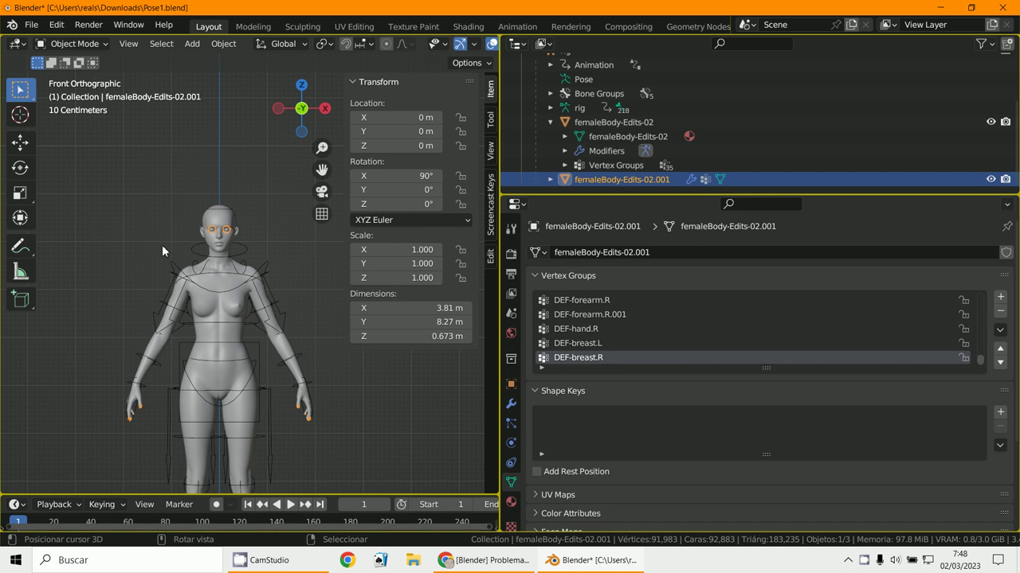
Select the rig, enlarge the 3D view, and show only the rig's deform bone layer (layer 30)
{"action": "left_click", "coordinate": [227, 270]}
{"action": "scroll", "coordinate": [226, 270], "scroll_direction": "down", "scroll_amount": 2}
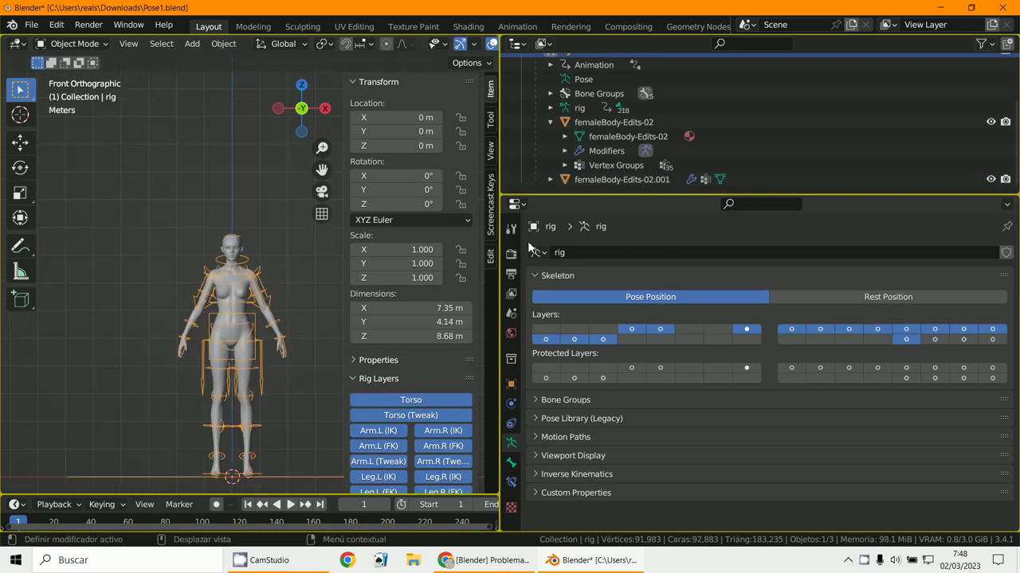
{"action": "left_click_drag", "start_coordinate": [501, 176], "coordinate": [643, 168]}
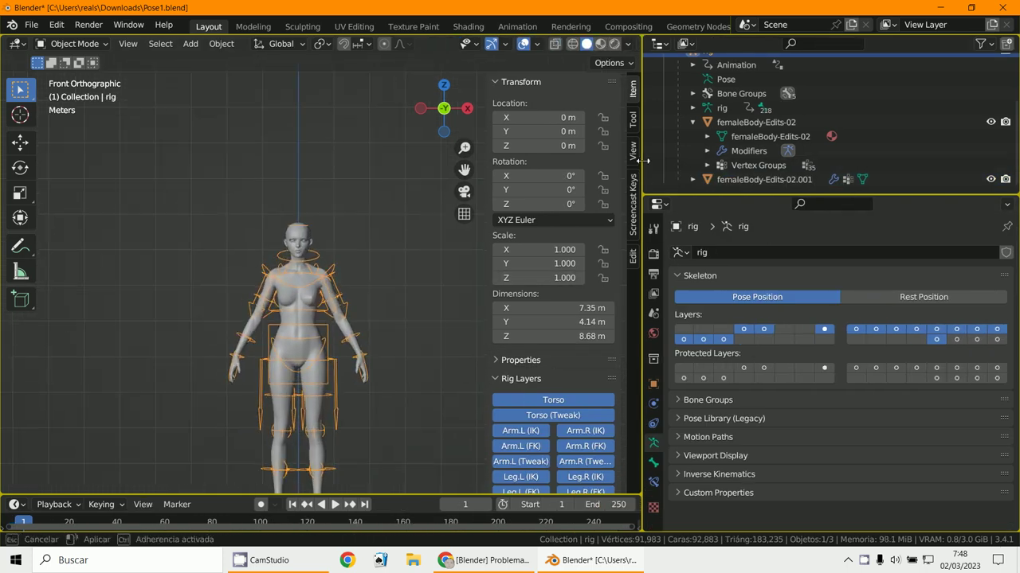
{"action": "scroll", "coordinate": [347, 322], "scroll_direction": "up", "scroll_amount": 1}
{"action": "middle_click_drag", "start_coordinate": [347, 323], "coordinate": [333, 278], "text": "shift"}
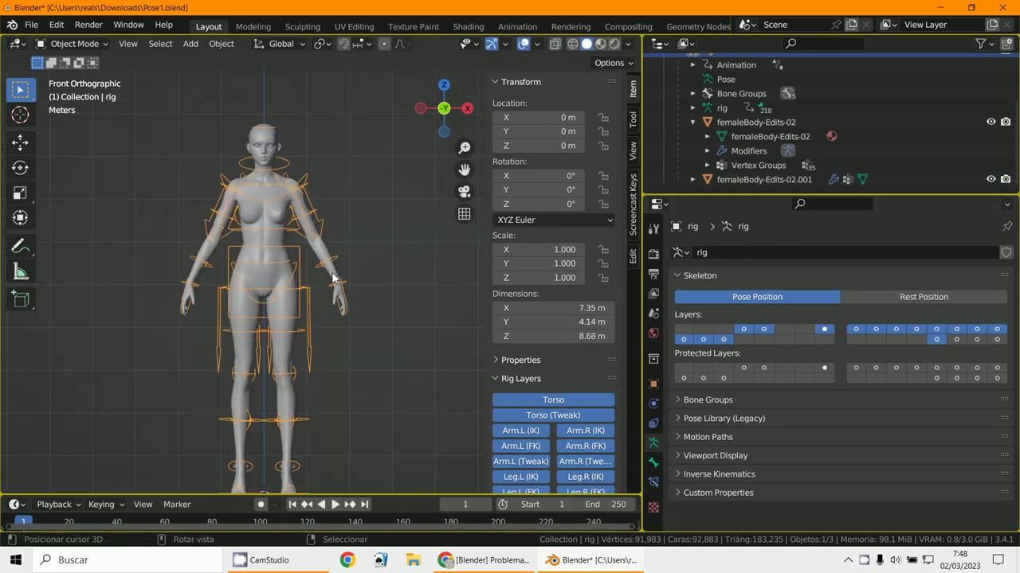
{"action": "scroll", "coordinate": [278, 311], "scroll_direction": "up", "scroll_amount": 2}
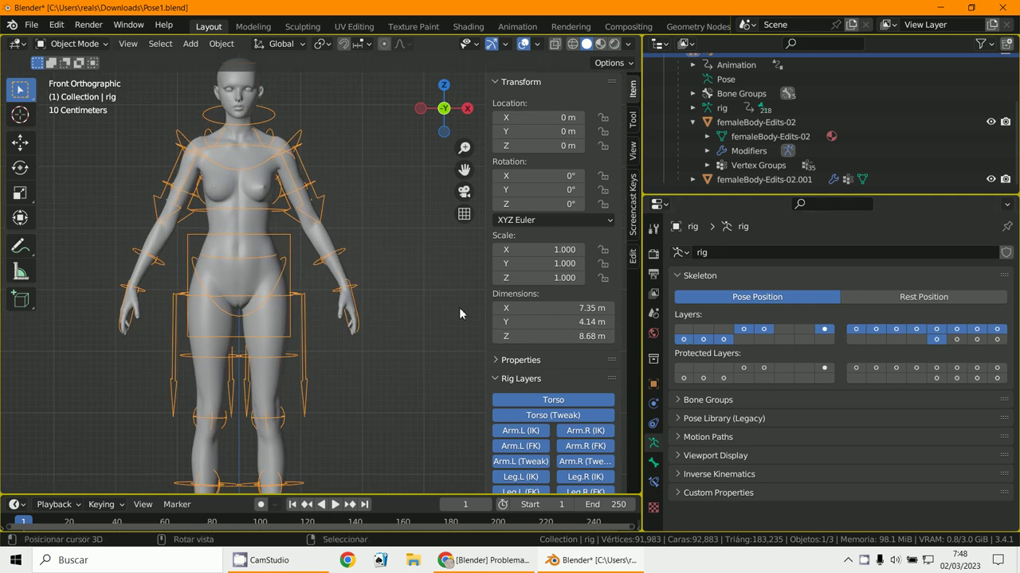
{"action": "left_click", "coordinate": [958, 339]}
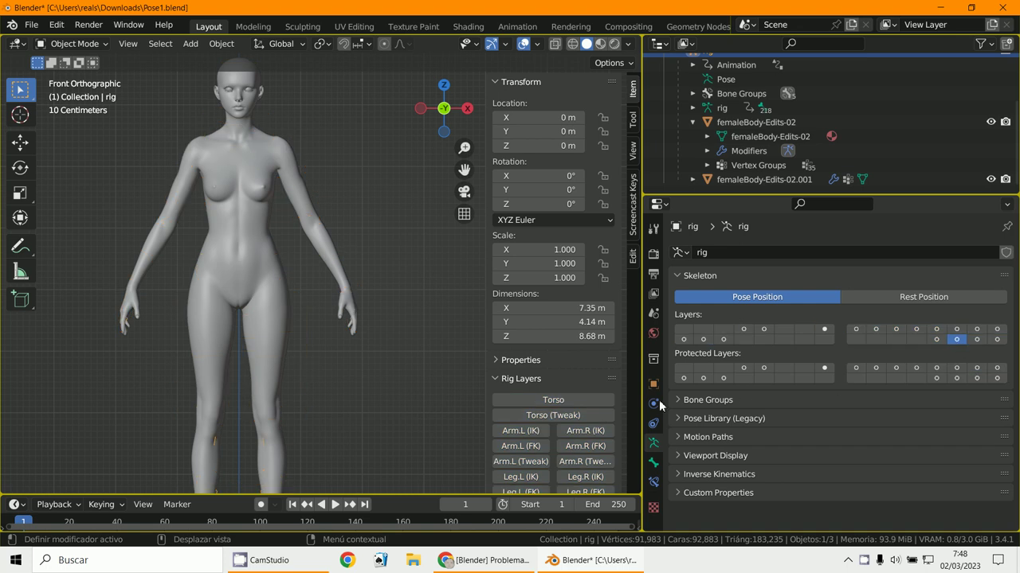
Enable In Front in the rig's viewport display settings so its bones are drawn over the body mesh
{"action": "left_click", "coordinate": [653, 462]}
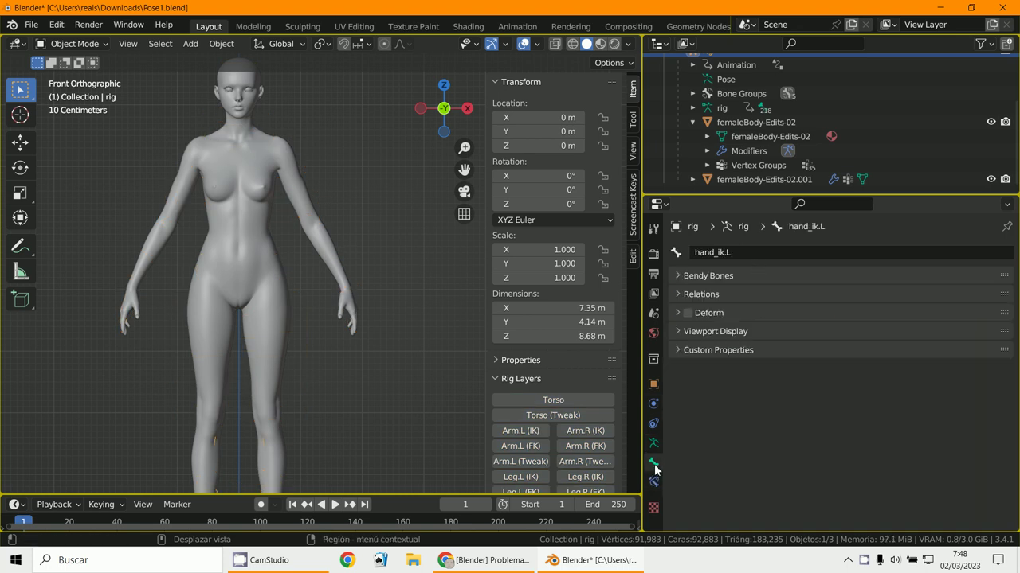
{"action": "left_click", "coordinate": [653, 444]}
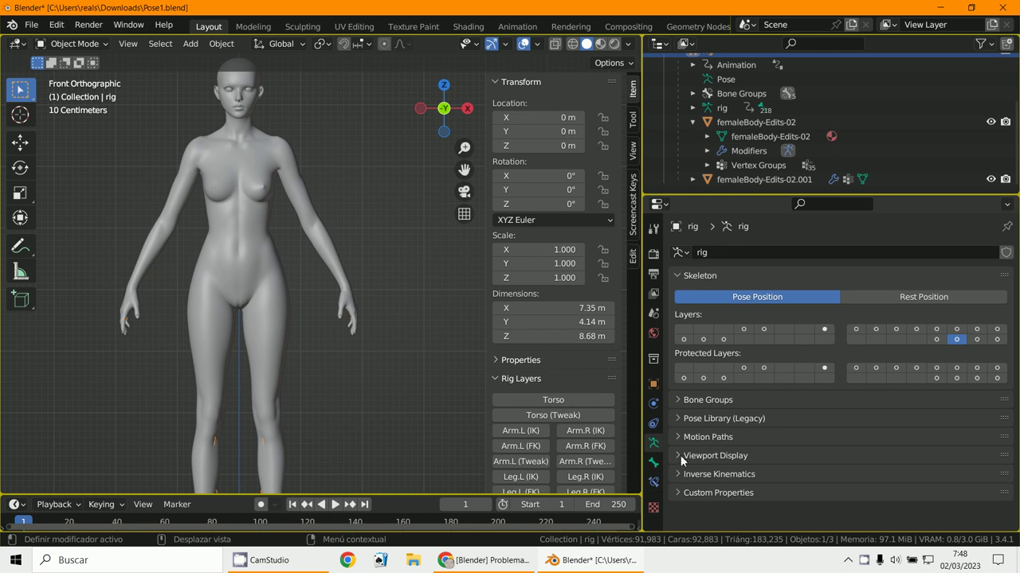
{"action": "left_click", "coordinate": [680, 455]}
{"action": "scroll", "coordinate": [726, 433], "scroll_direction": "down", "scroll_amount": 2}
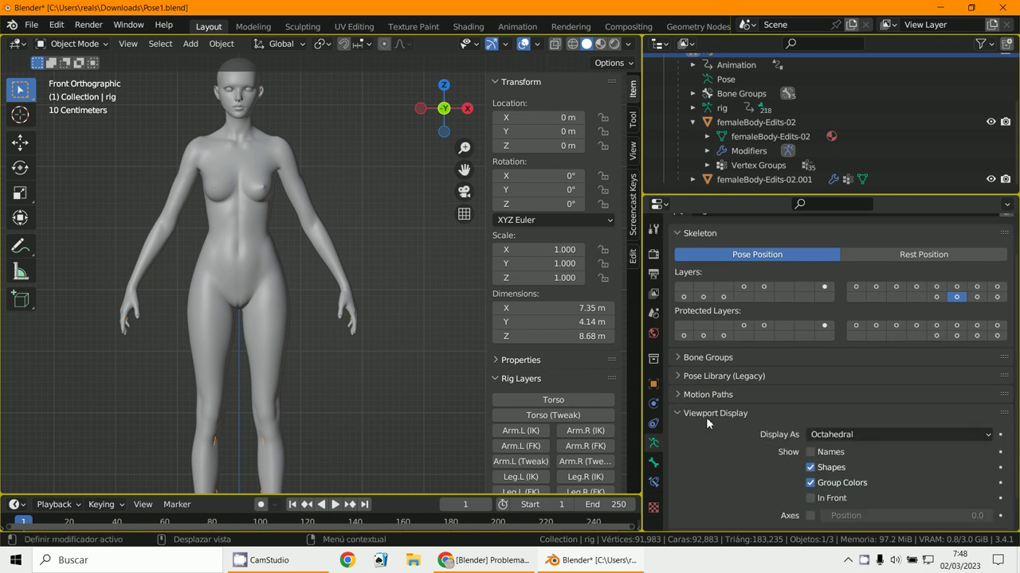
{"action": "left_click", "coordinate": [810, 498]}
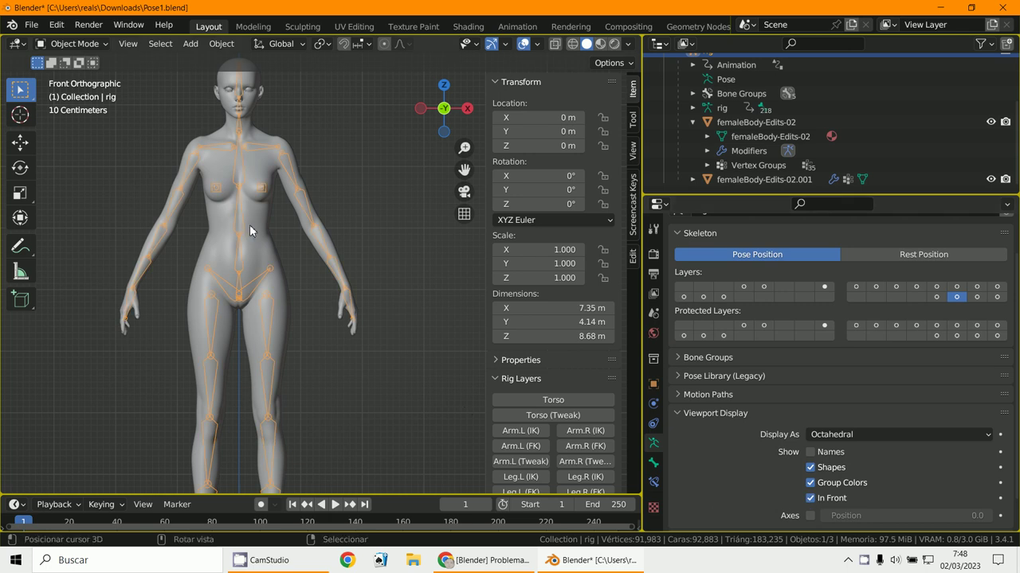
{"action": "scroll", "coordinate": [255, 239], "scroll_direction": "up", "scroll_amount": 3}
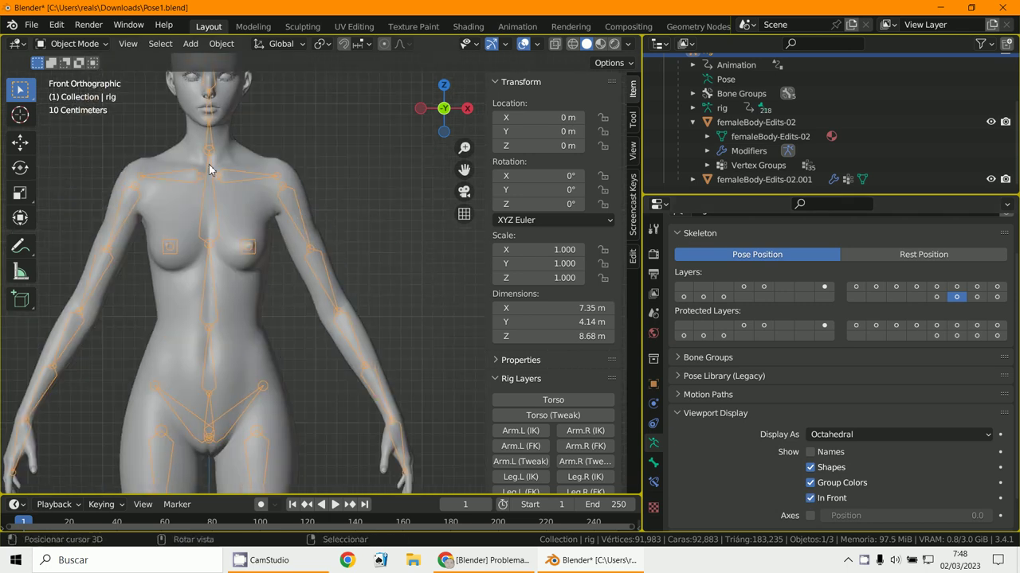
{"action": "left_click", "coordinate": [72, 43]}
{"action": "left_click", "coordinate": [78, 92]}
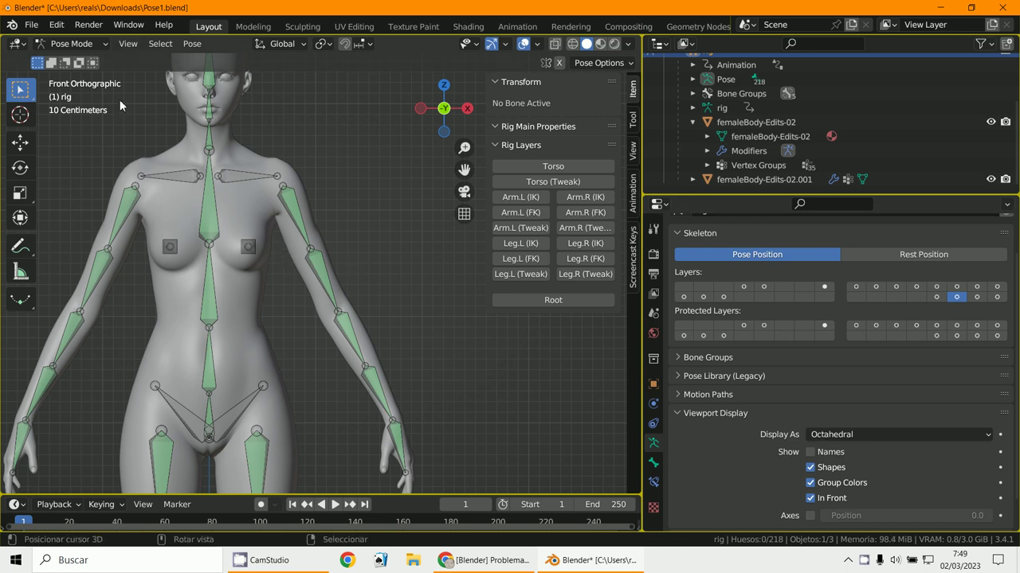
{"action": "left_click", "coordinate": [67, 43]}
{"action": "left_click", "coordinate": [70, 57]}
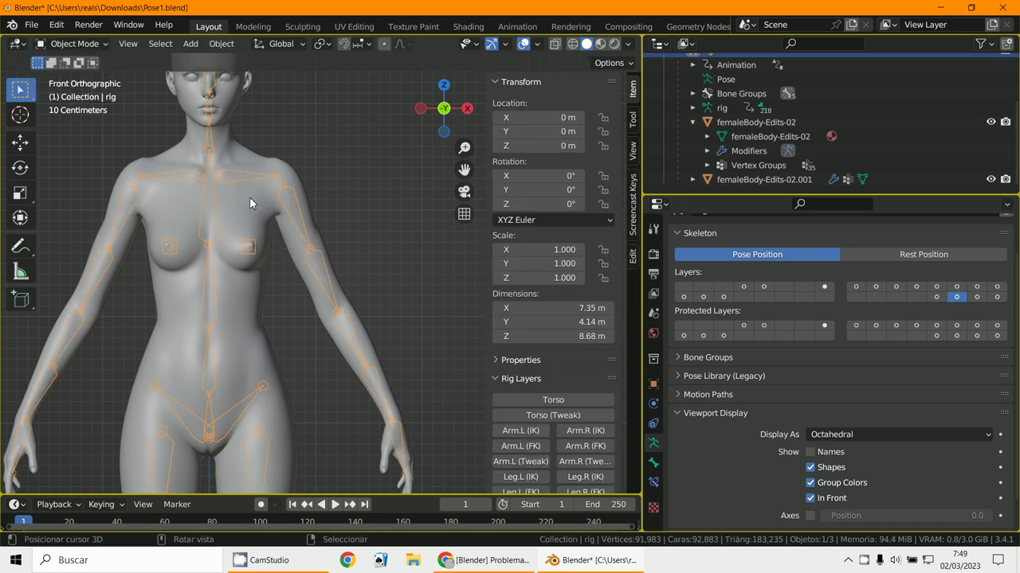
Parent the body mesh to the rig with automatic weights
{"action": "left_click", "coordinate": [278, 231]}
{"action": "left_click", "coordinate": [288, 214], "text": "shift"}
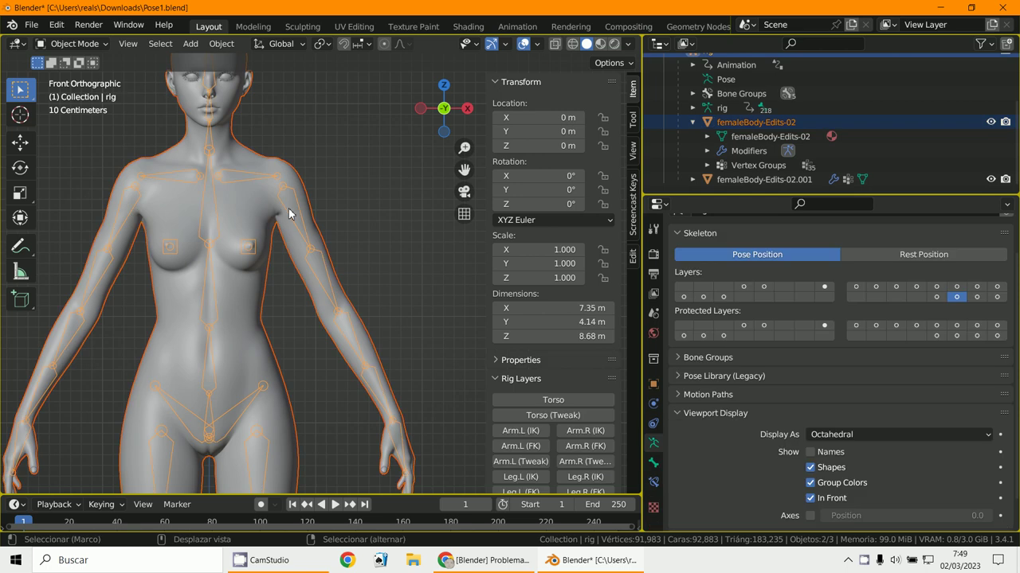
{"action": "key", "text": "ctrl+p"}
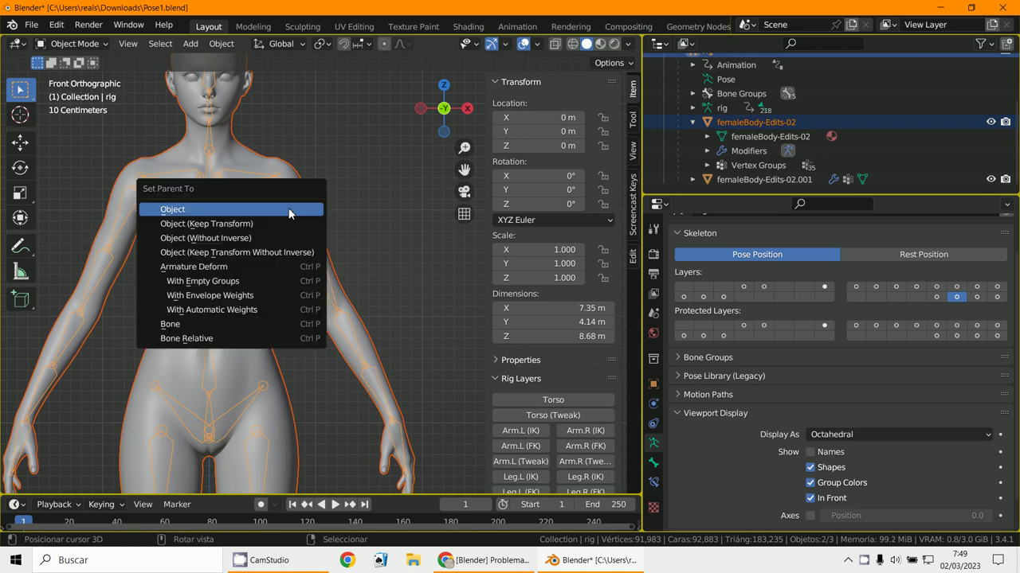
{"action": "left_click", "coordinate": [220, 311]}
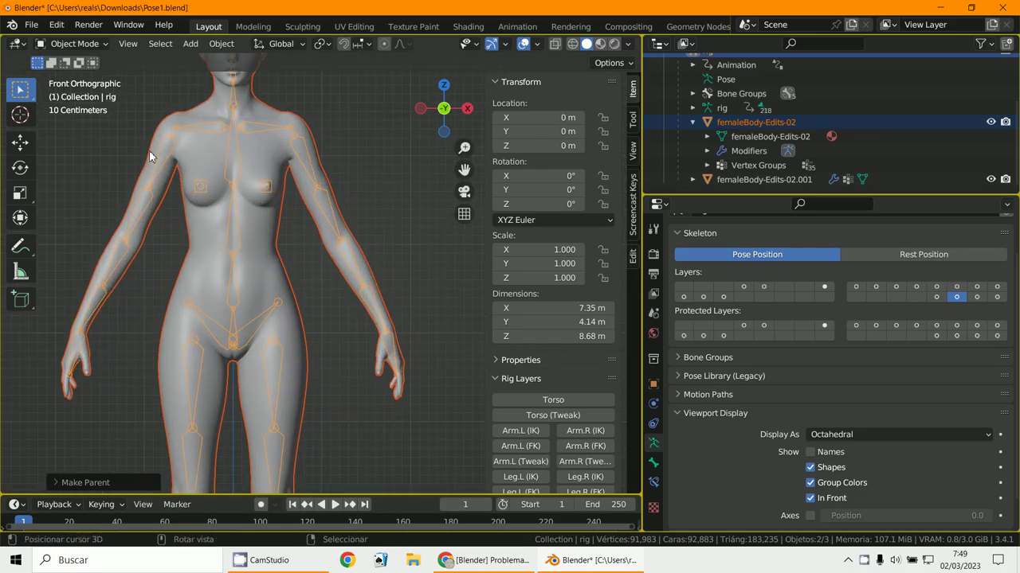
Put the rig in Pose Mode and show all torso, arm and leg control layers instead of the deform bones
{"action": "left_click", "coordinate": [60, 43]}
{"action": "left_click", "coordinate": [64, 90]}
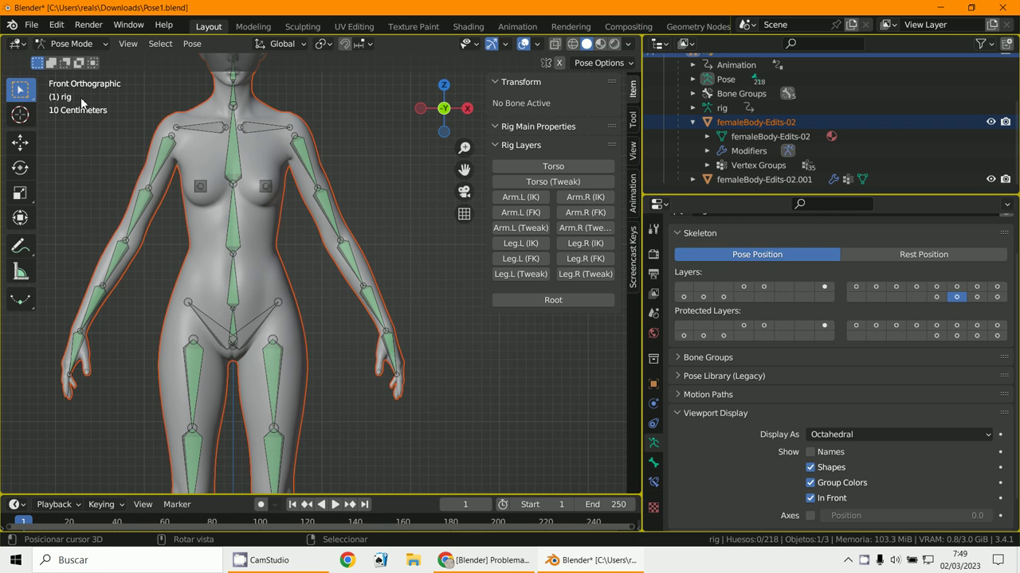
{"action": "left_click", "coordinate": [743, 286]}
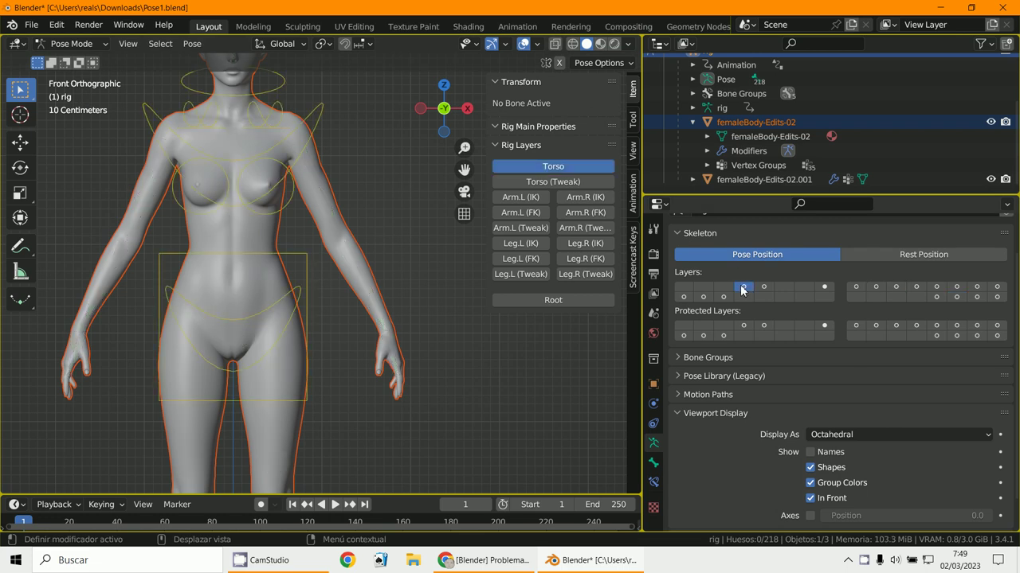
{"action": "left_click", "coordinate": [763, 287], "text": "shift"}
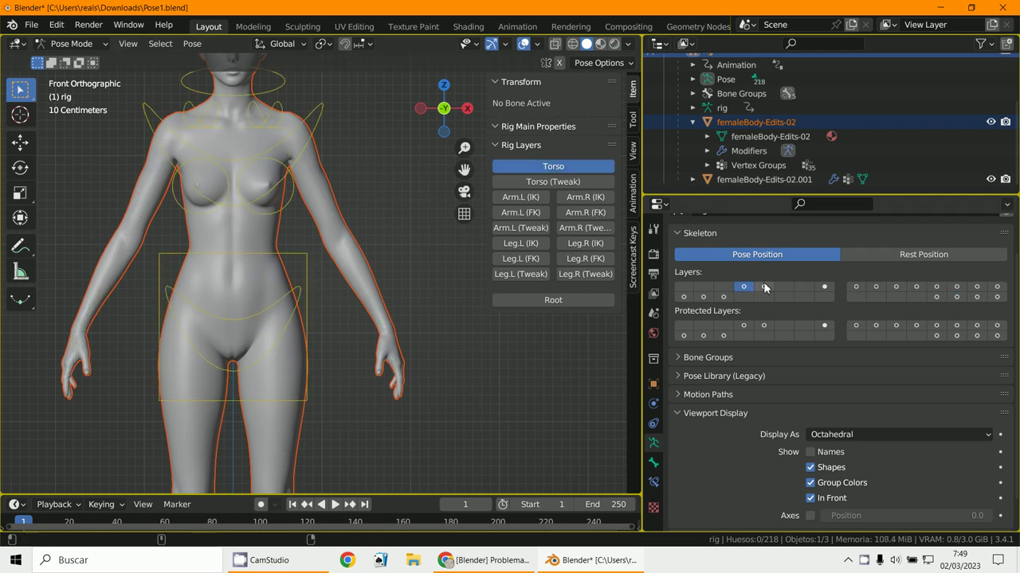
{"action": "left_click", "coordinate": [824, 286], "text": "shift"}
{"action": "scroll", "coordinate": [585, 375], "scroll_direction": "down", "scroll_amount": 5}
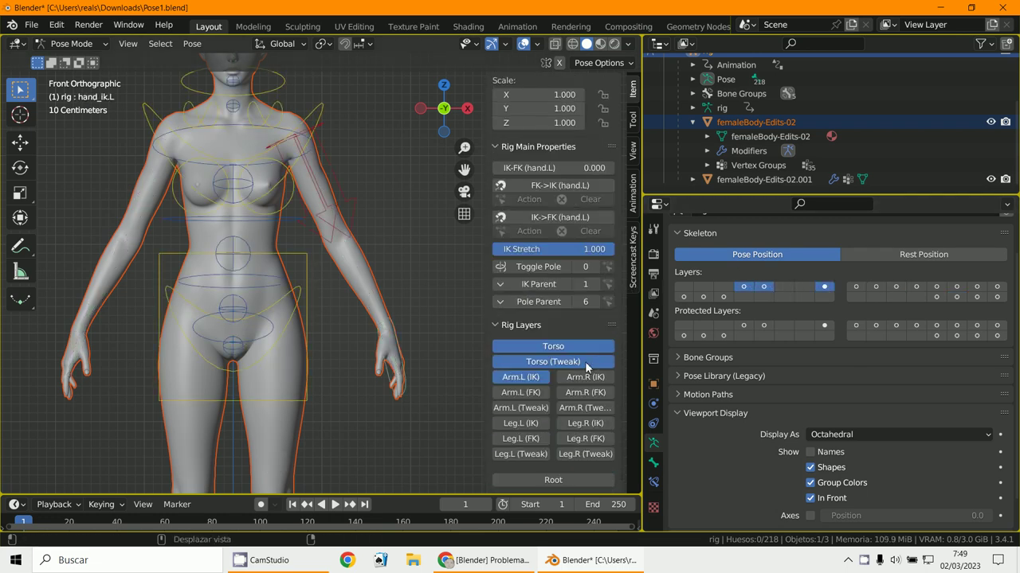
{"action": "left_click_drag", "start_coordinate": [580, 378], "coordinate": [578, 451]}
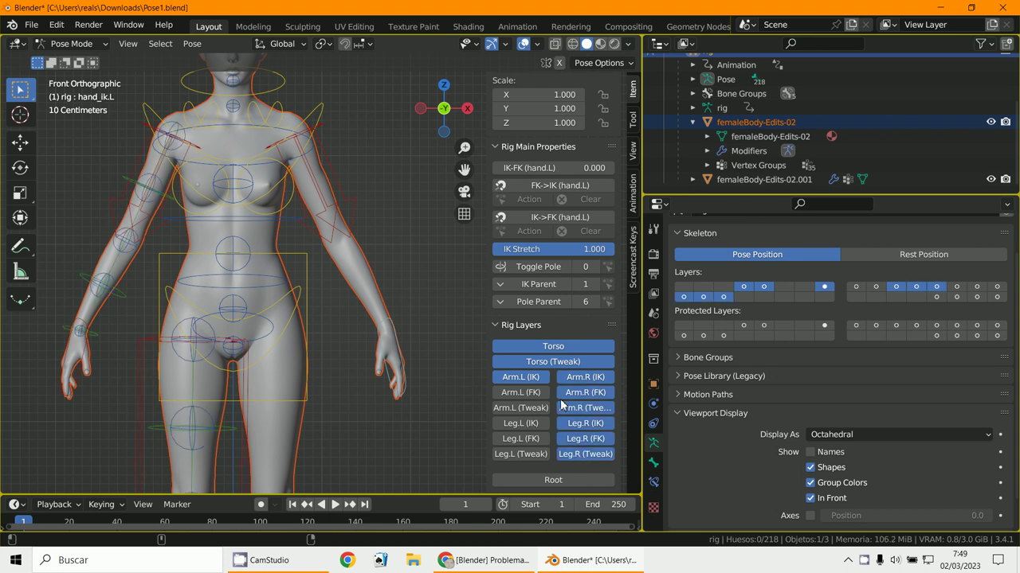
{"action": "left_click_drag", "start_coordinate": [531, 400], "coordinate": [528, 459]}
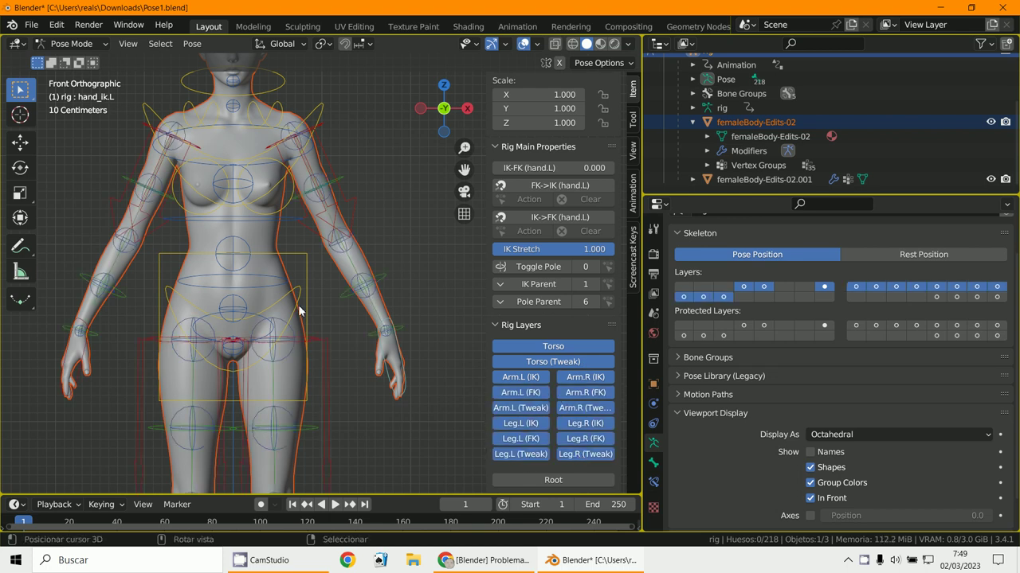
Test the body's skinning with a cancelled move of the torso control, and examine the eyes and lashes up close
{"action": "left_click", "coordinate": [306, 279]}
{"action": "scroll", "coordinate": [306, 279], "scroll_direction": "down", "scroll_amount": 2}
{"action": "key", "text": "g"}
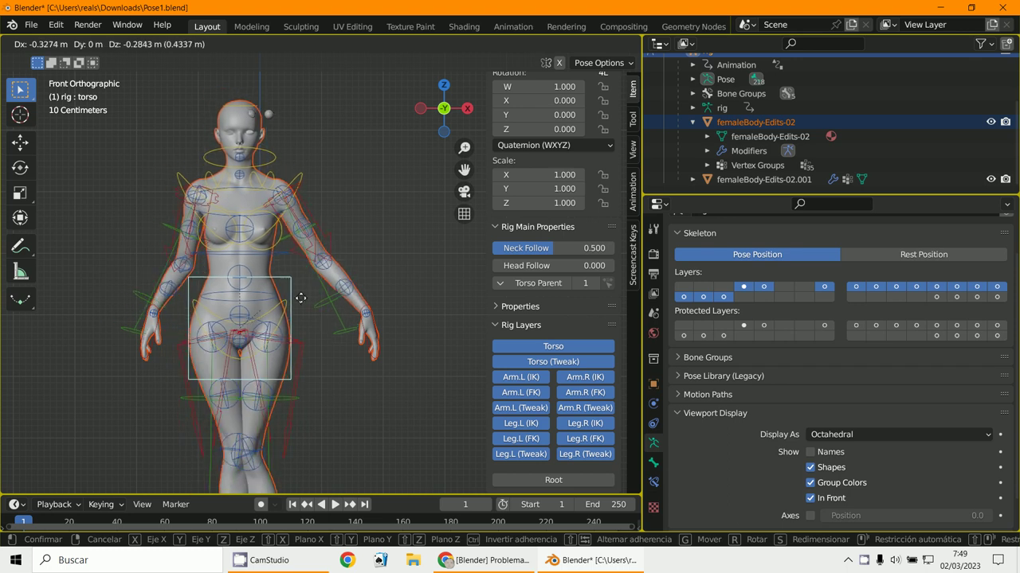
{"action": "right_click", "coordinate": [303, 301]}
{"action": "scroll", "coordinate": [303, 301], "scroll_direction": "up", "scroll_amount": 6}
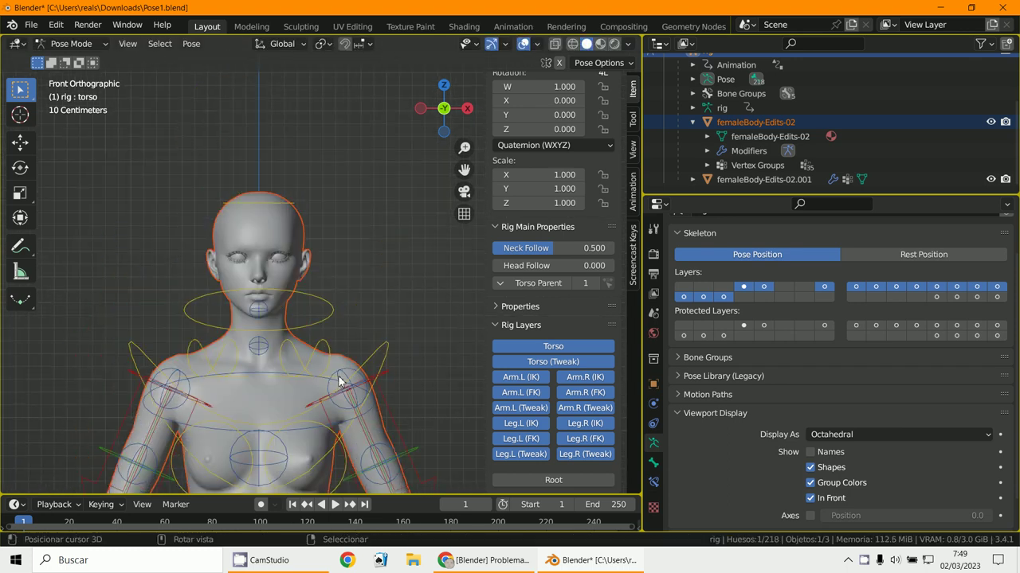
{"action": "middle_click_drag", "start_coordinate": [318, 343], "coordinate": [310, 327]}
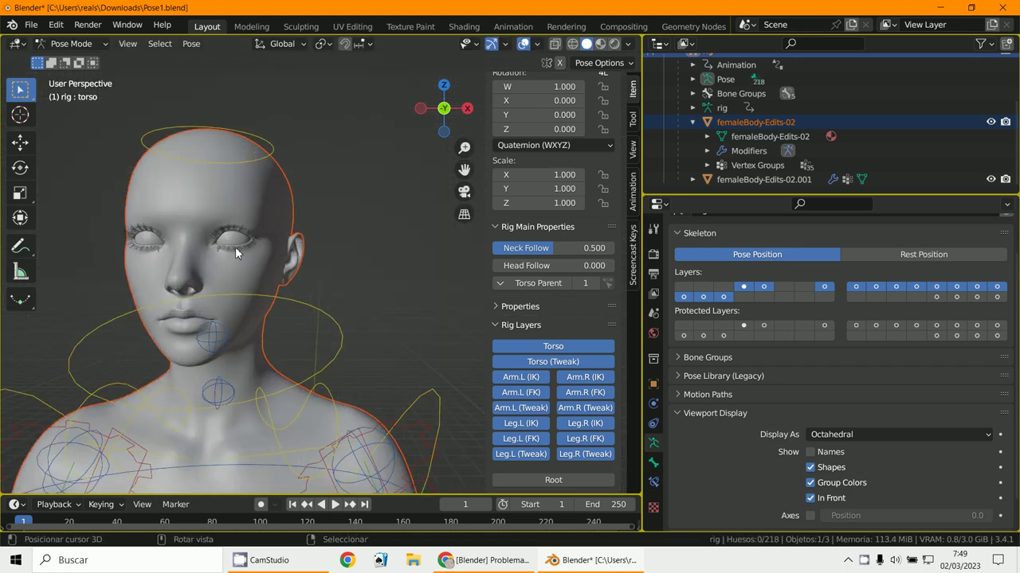
{"action": "scroll", "coordinate": [235, 247], "scroll_direction": "down", "scroll_amount": 4}
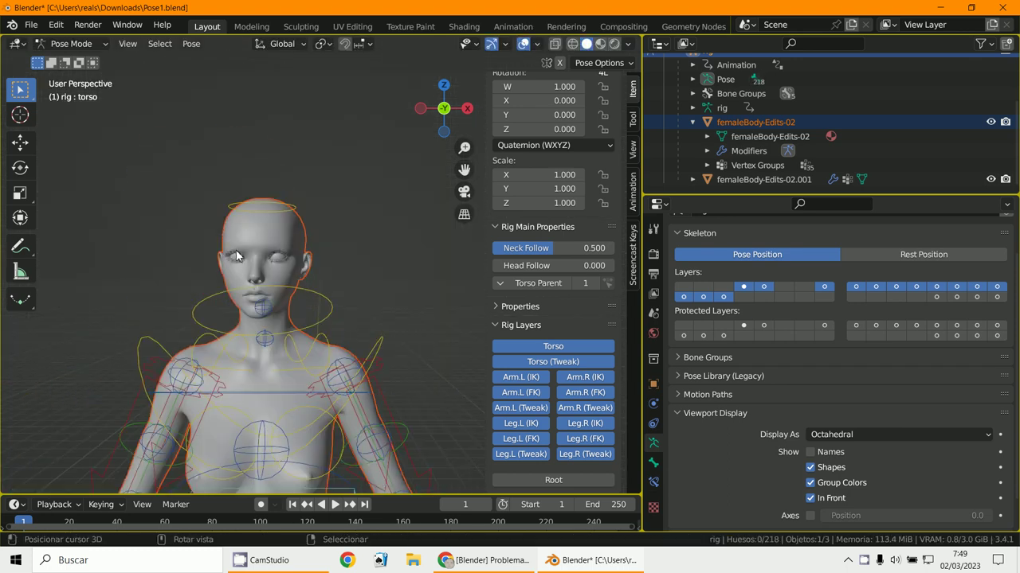
Select the separated eyes-and-nails mesh and show only the rig's deform bone layer (layer 30)
{"action": "left_click", "coordinate": [789, 176]}
{"action": "scroll", "coordinate": [224, 253], "scroll_direction": "down", "scroll_amount": 3}
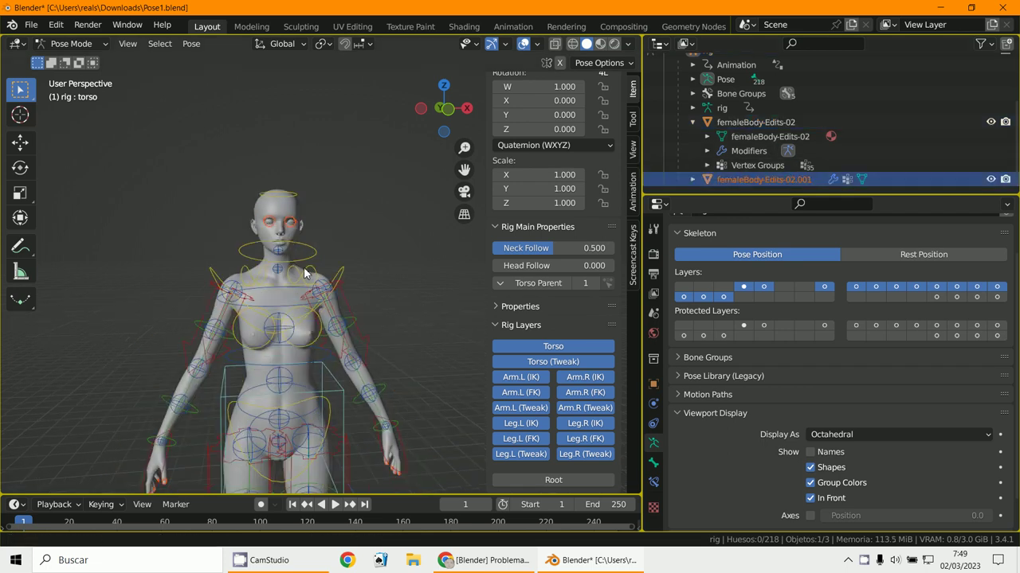
{"action": "scroll", "coordinate": [304, 267], "scroll_direction": "down", "scroll_amount": 3}
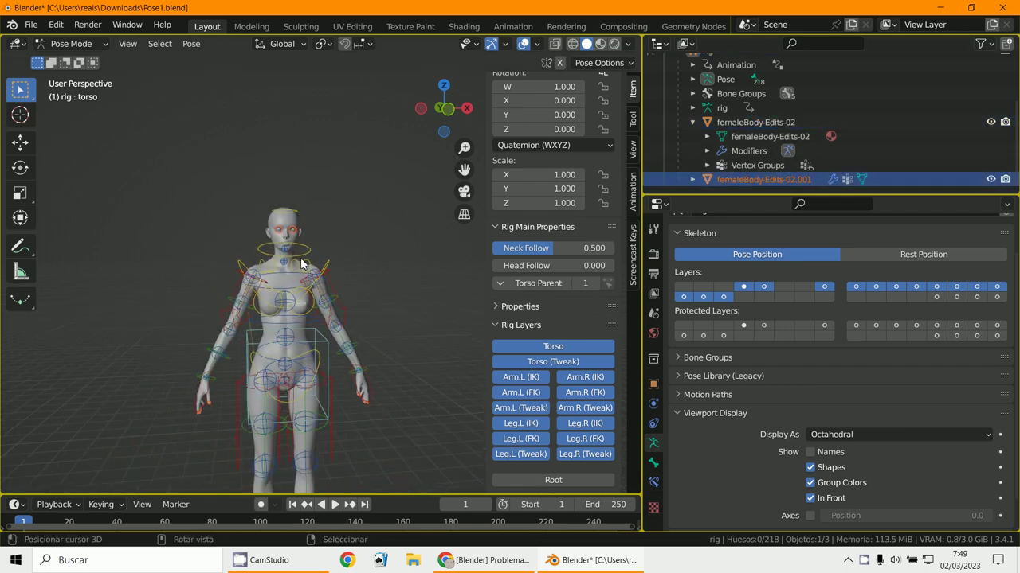
{"action": "left_click", "coordinate": [976, 297]}
{"action": "left_click", "coordinate": [958, 296]}
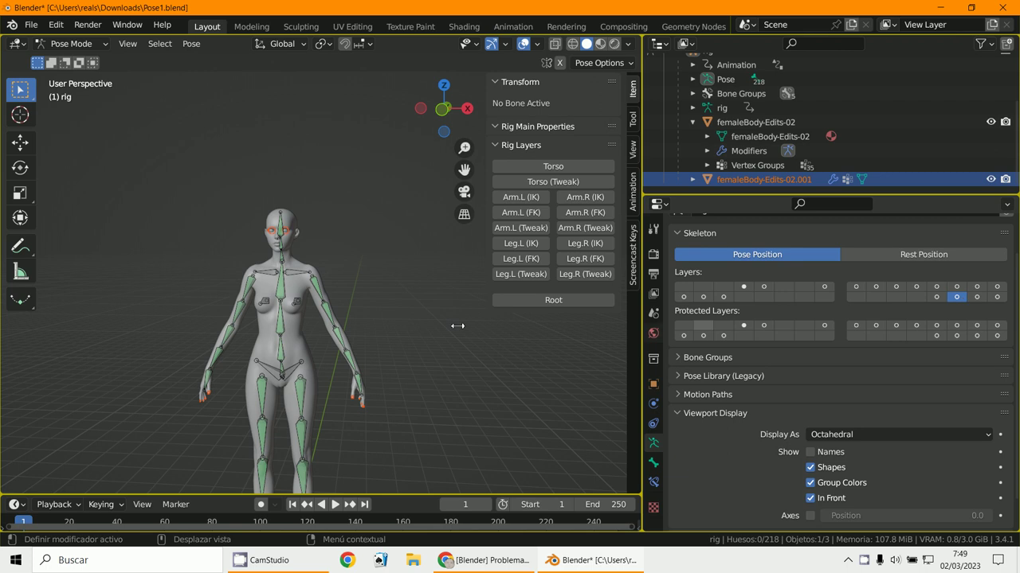
Select all the visible deform bones and parent the eyes-and-nails mesh to the rig with automatic weights
{"action": "left_click", "coordinate": [289, 270]}
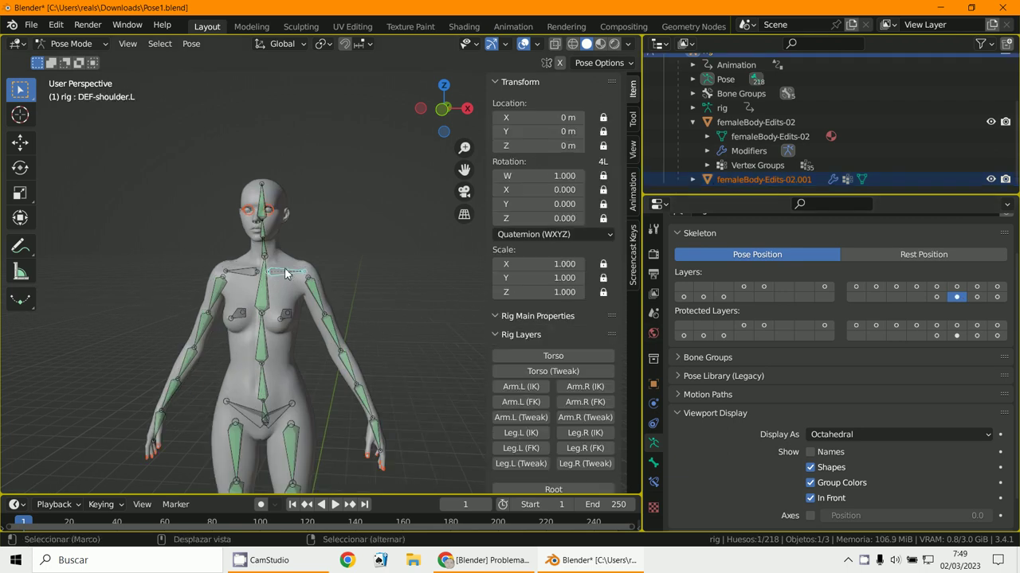
{"action": "key", "text": "a"}
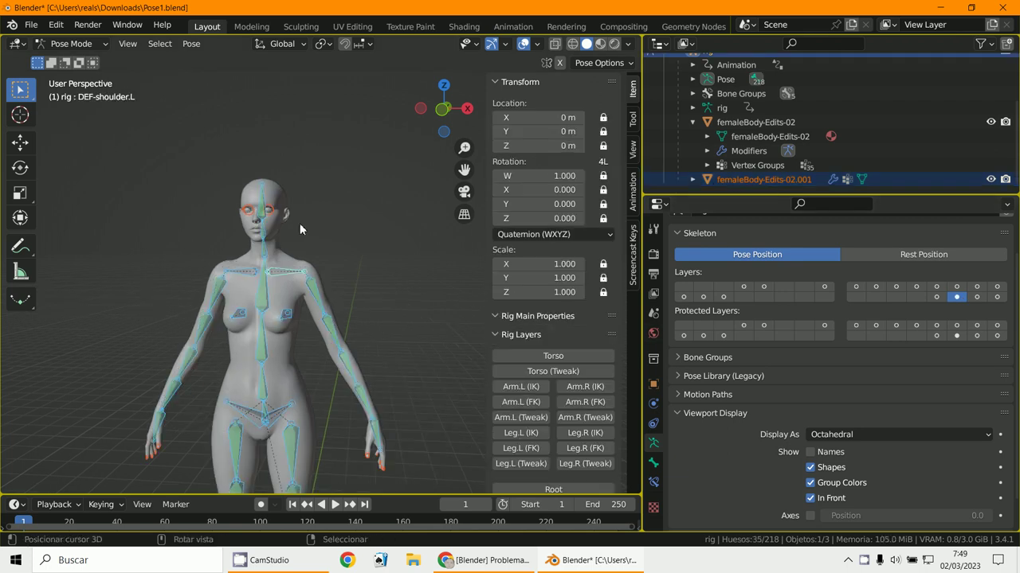
{"action": "key", "text": "ctrl+p"}
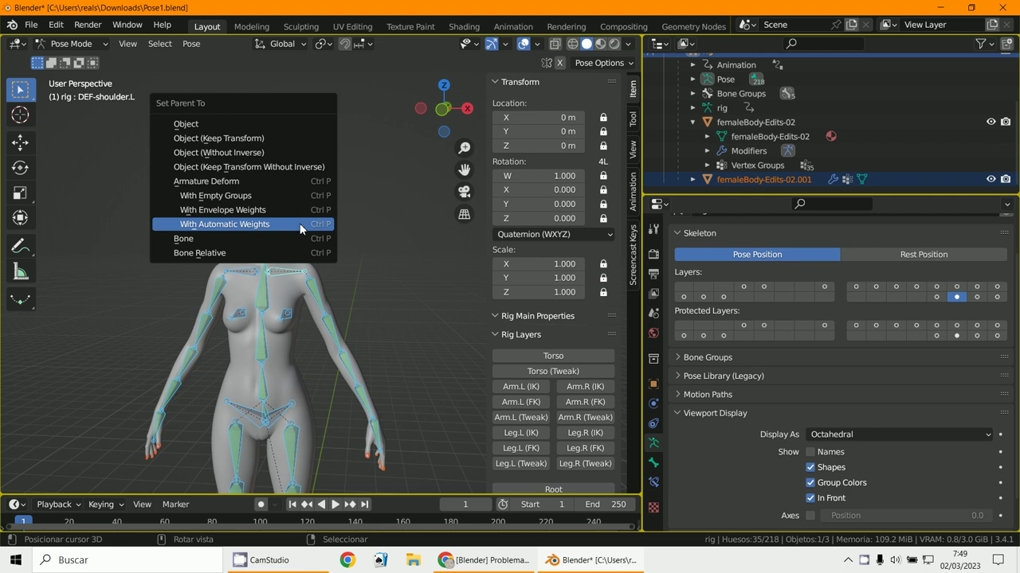
{"action": "left_click", "coordinate": [300, 223]}
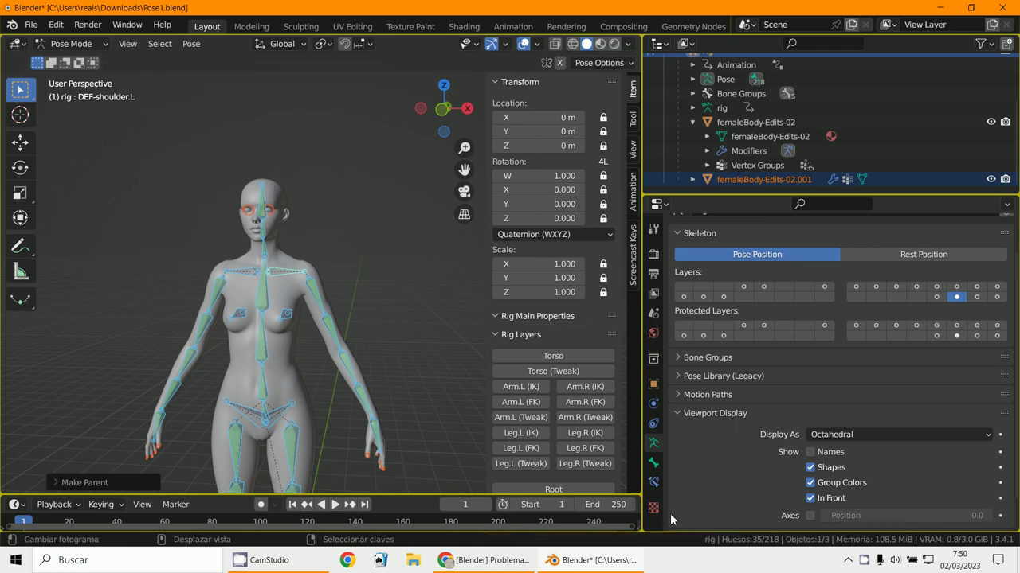
Examine the eyes and lashes around the head bone from several angles, and select the head bone
{"action": "scroll", "coordinate": [289, 335], "scroll_direction": "up", "scroll_amount": 8}
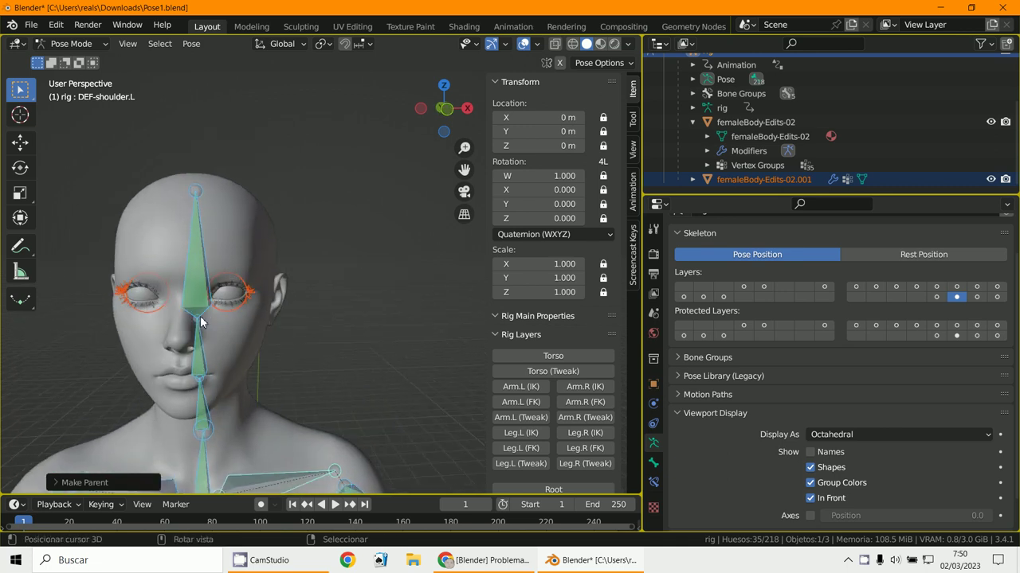
{"action": "middle_click_drag", "start_coordinate": [200, 321], "coordinate": [265, 301]}
{"action": "middle_click_drag", "start_coordinate": [323, 316], "coordinate": [255, 319]}
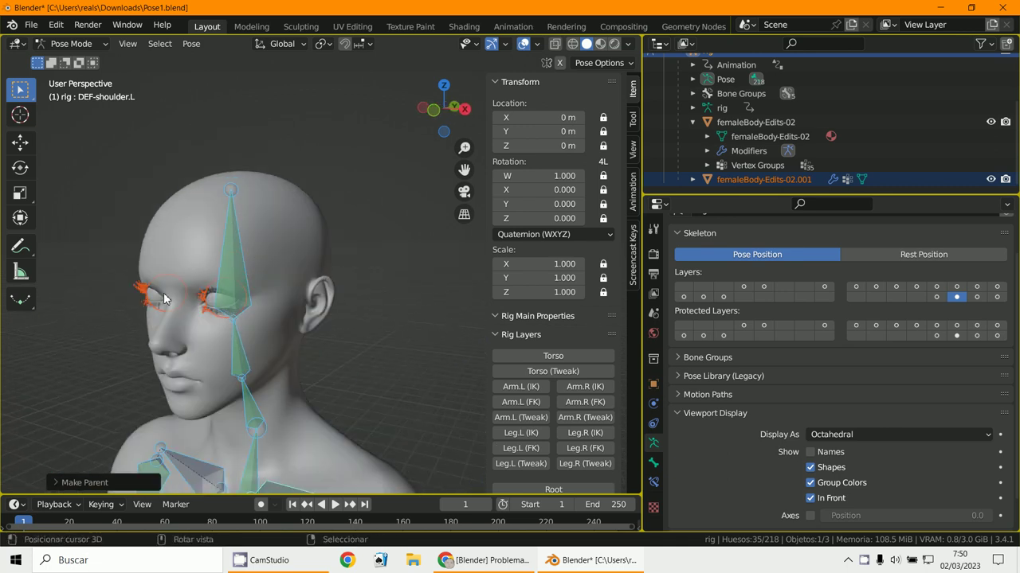
{"action": "left_click", "coordinate": [158, 300]}
{"action": "middle_click_drag", "start_coordinate": [158, 304], "coordinate": [235, 288]}
{"action": "left_click", "coordinate": [265, 291]}
{"action": "scroll", "coordinate": [235, 289], "scroll_direction": "down", "scroll_amount": 1}
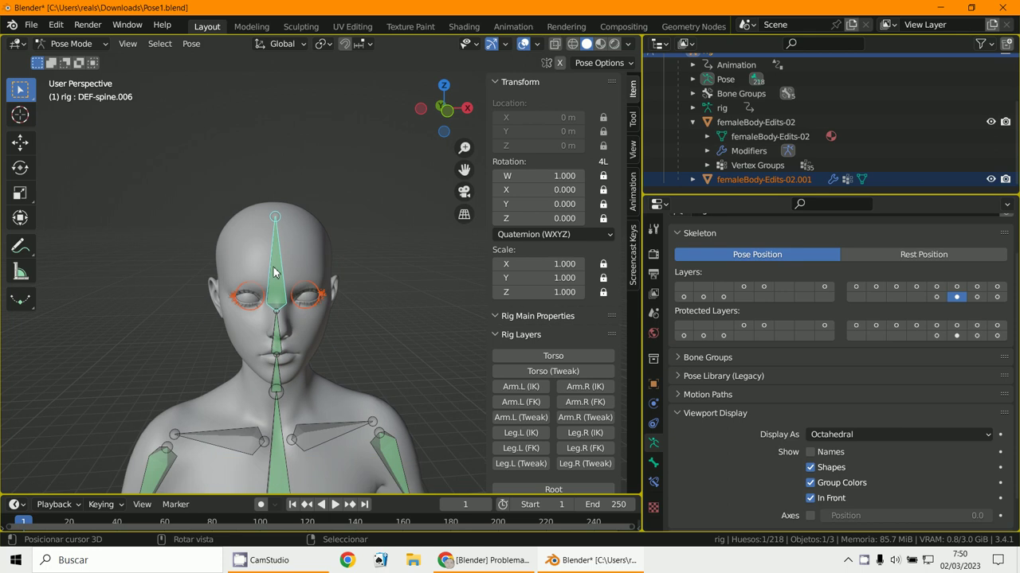
{"action": "scroll", "coordinate": [273, 267], "scroll_direction": "down", "scroll_amount": 5}
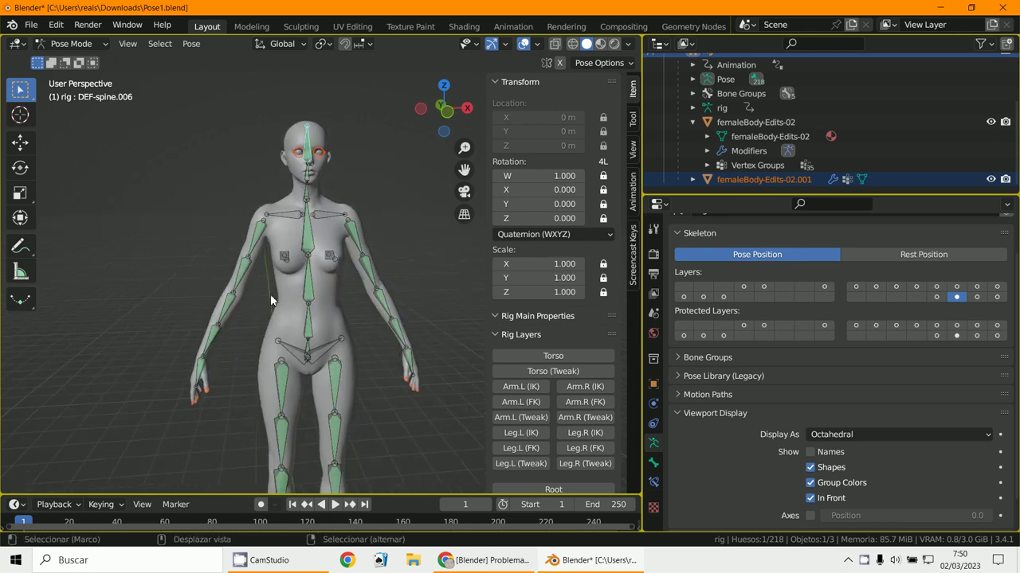
{"action": "scroll", "coordinate": [191, 391], "scroll_direction": "up", "scroll_amount": 4}
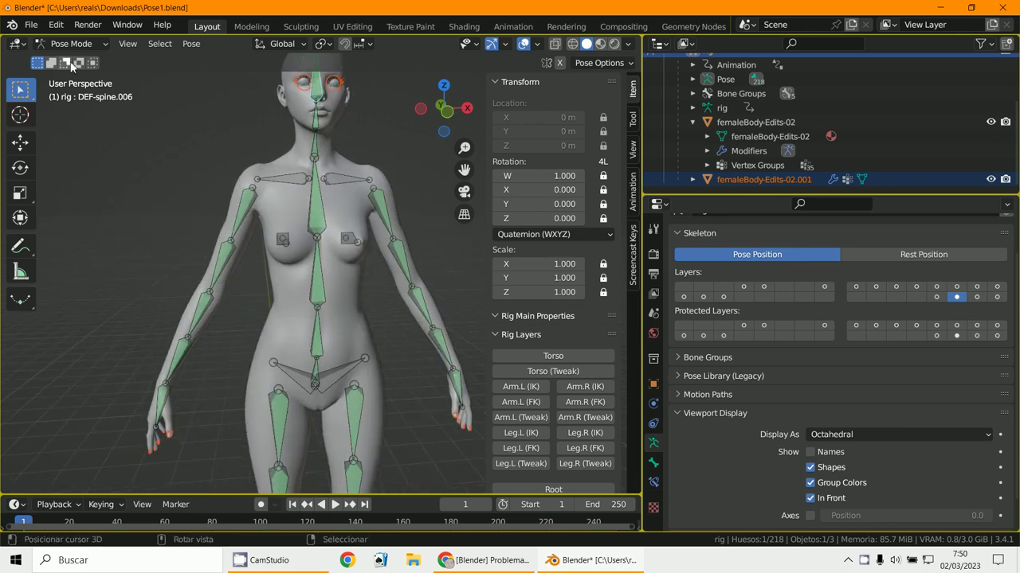
Put the rig in Edit Mode and set the viewport to wireframe shading
{"action": "left_click", "coordinate": [72, 43]}
{"action": "left_click", "coordinate": [68, 74]}
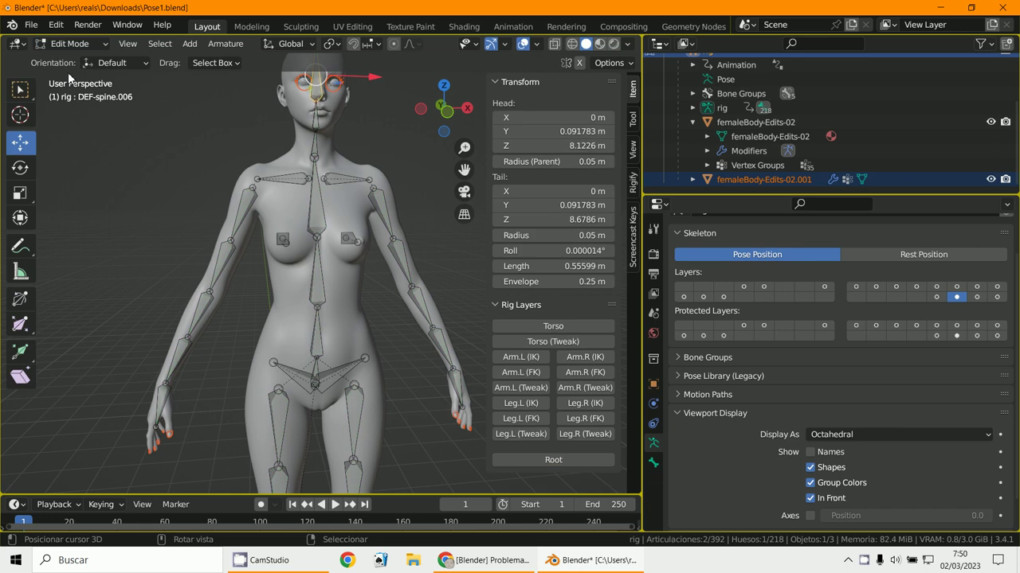
{"action": "middle_click_drag", "start_coordinate": [68, 71], "coordinate": [176, 257], "text": "shift"}
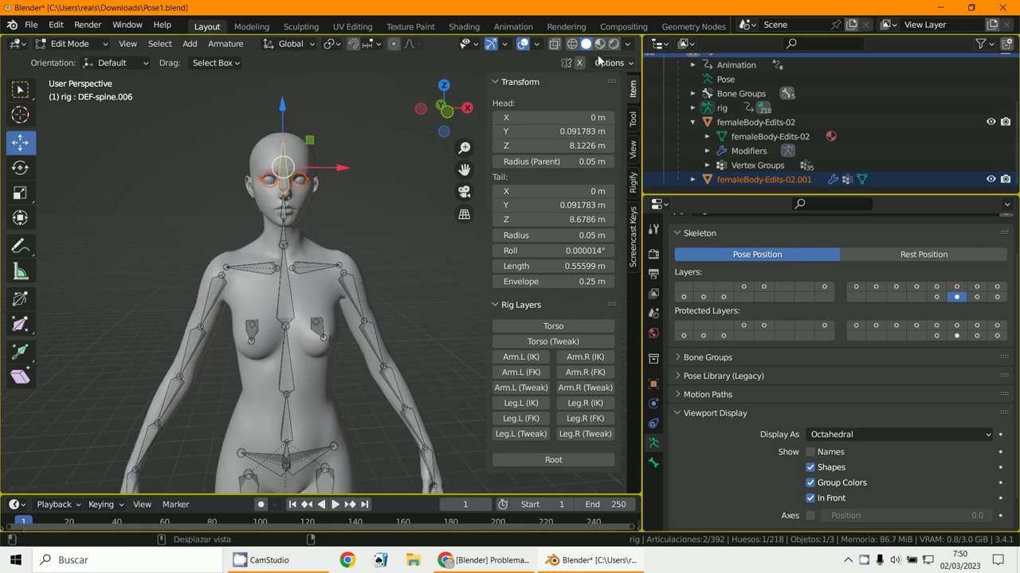
{"action": "left_click", "coordinate": [572, 43]}
Try to box-select the eye area while editing the rig, and return to Object Mode
{"action": "left_click", "coordinate": [292, 148]}
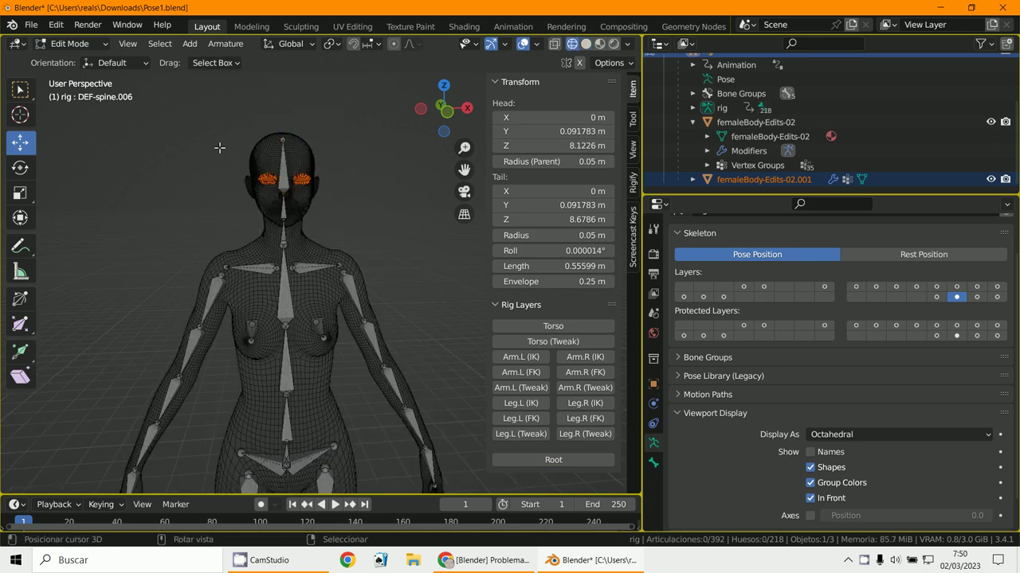
{"action": "left_click_drag", "start_coordinate": [206, 134], "coordinate": [382, 205]}
{"action": "left_click", "coordinate": [375, 201]}
{"action": "left_click", "coordinate": [255, 177]}
{"action": "left_click", "coordinate": [76, 42]}
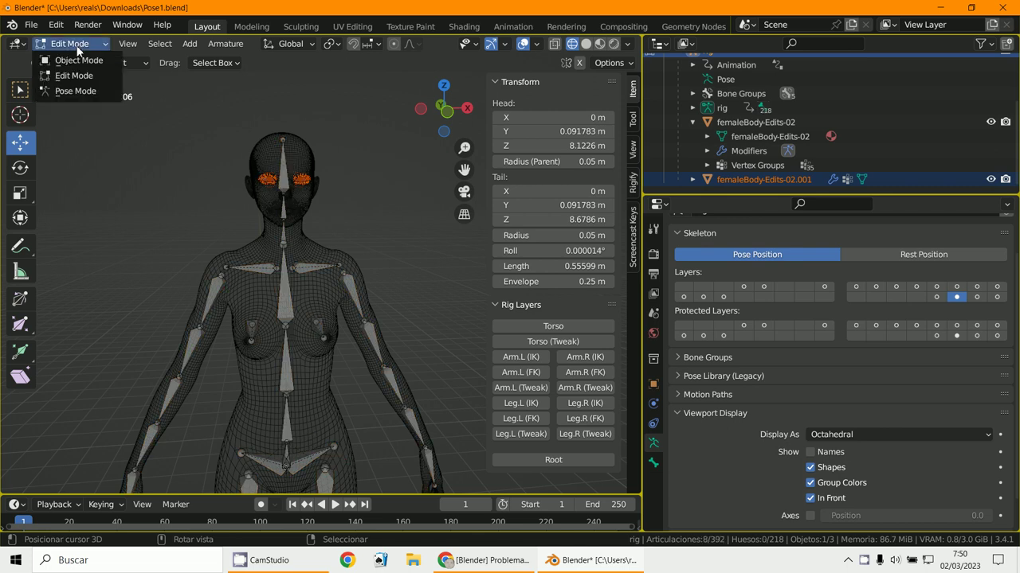
{"action": "left_click", "coordinate": [78, 60]}
Open the separated eyes-and-nails mesh in Edit Mode and box-select its eye and lash geometry at the head
{"action": "left_click", "coordinate": [300, 165]}
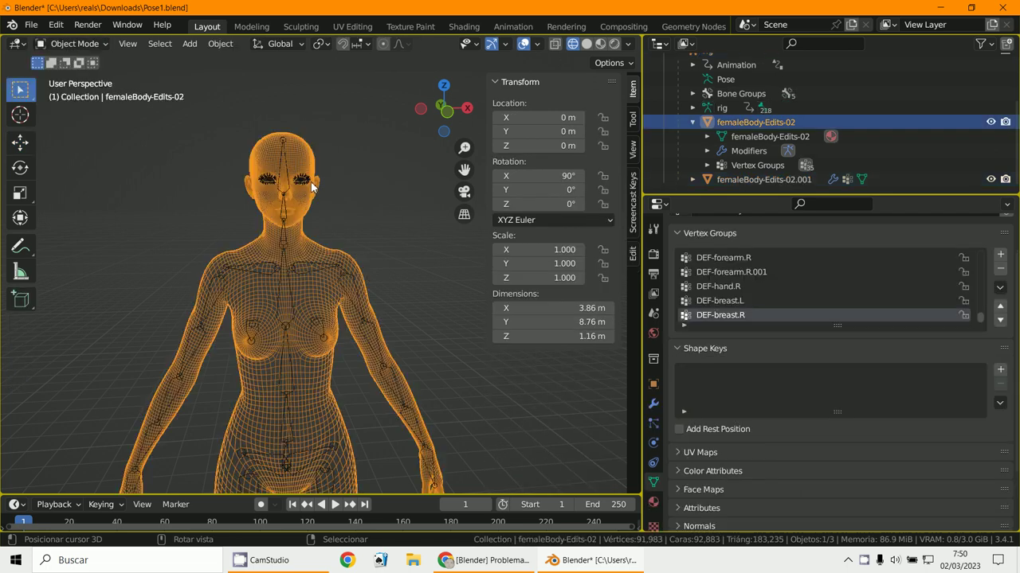
{"action": "left_click", "coordinate": [306, 188]}
{"action": "scroll", "coordinate": [220, 153], "scroll_direction": "down", "scroll_amount": 4}
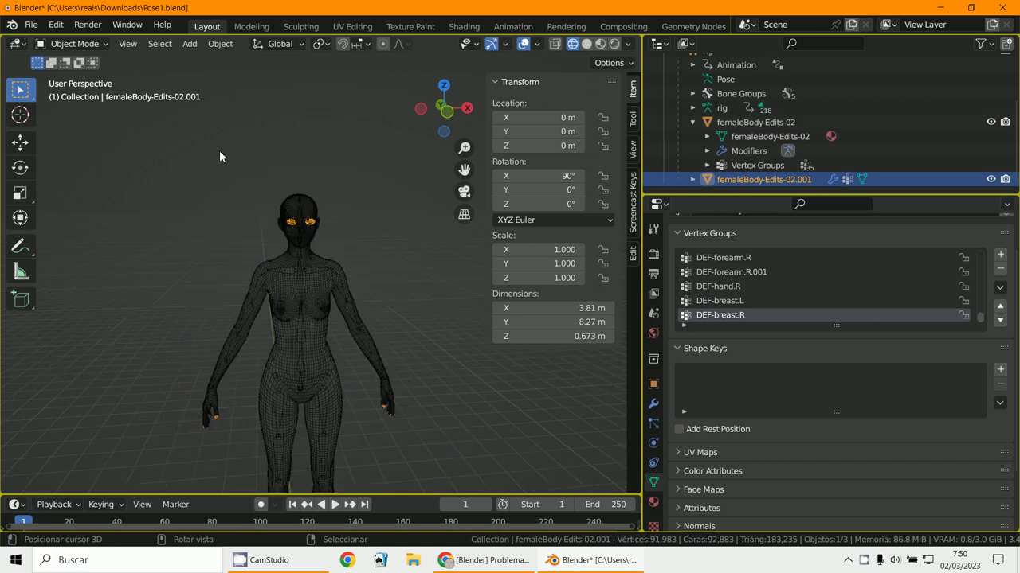
{"action": "left_click", "coordinate": [74, 44]}
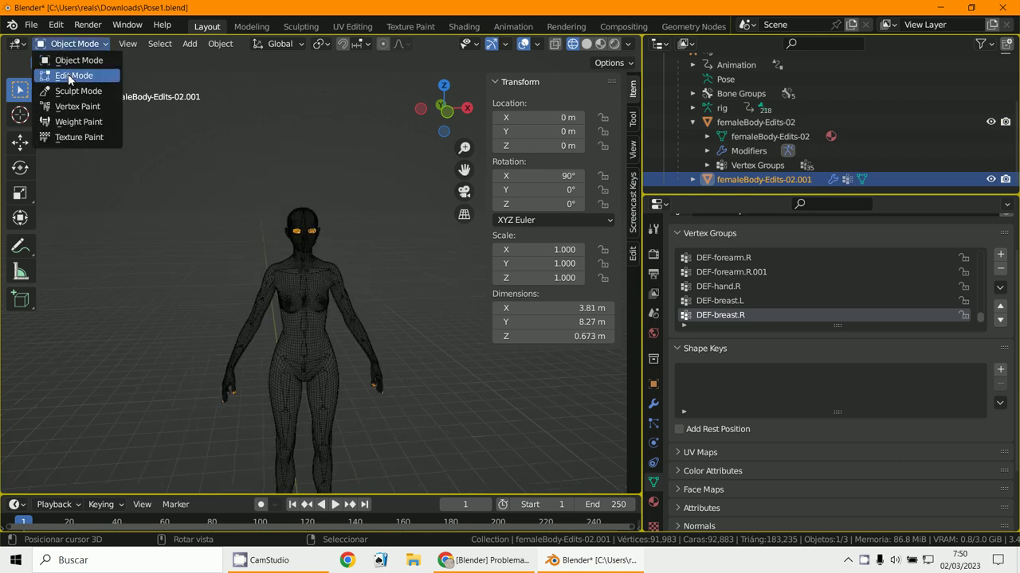
{"action": "left_click", "coordinate": [70, 76]}
{"action": "left_click_drag", "start_coordinate": [258, 166], "coordinate": [391, 262]}
{"action": "scroll", "coordinate": [355, 269], "scroll_direction": "up", "scroll_amount": 3}
{"action": "middle_click_drag", "start_coordinate": [354, 269], "coordinate": [340, 312], "text": "shift"}
{"action": "scroll", "coordinate": [327, 285], "scroll_direction": "up", "scroll_amount": 4}
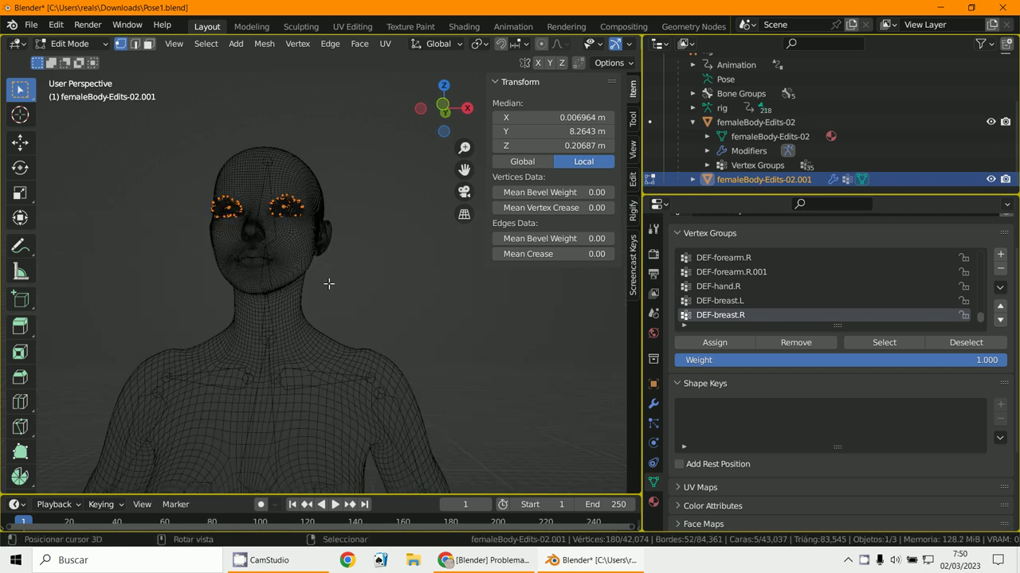
Box-select all eye and lash geometry of the separated mesh at both eyes
{"action": "scroll", "coordinate": [318, 339], "scroll_direction": "up", "scroll_amount": 6}
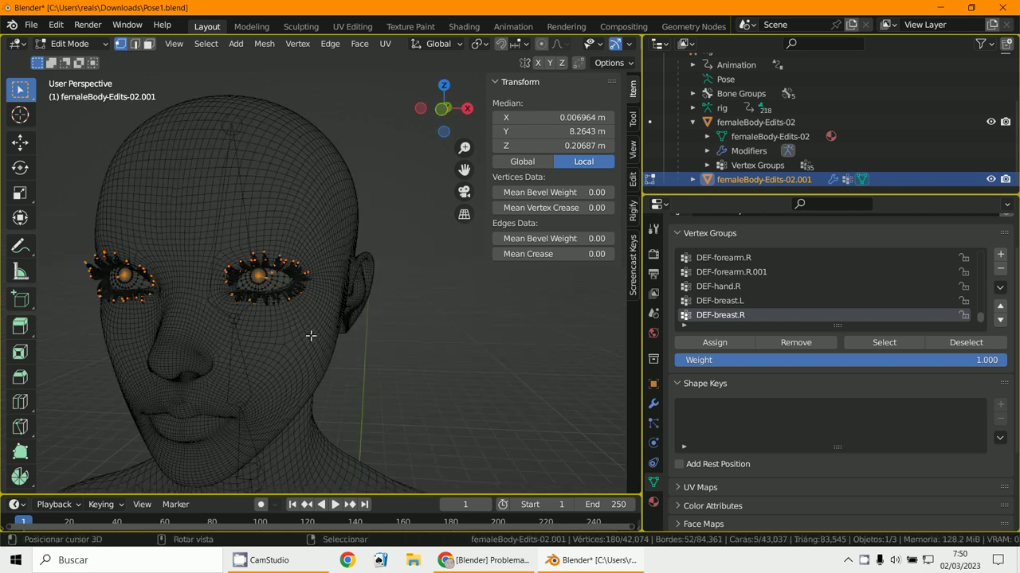
{"action": "middle_click_drag", "start_coordinate": [312, 337], "coordinate": [311, 349], "text": "shift"}
{"action": "scroll", "coordinate": [315, 338], "scroll_direction": "up", "scroll_amount": 4}
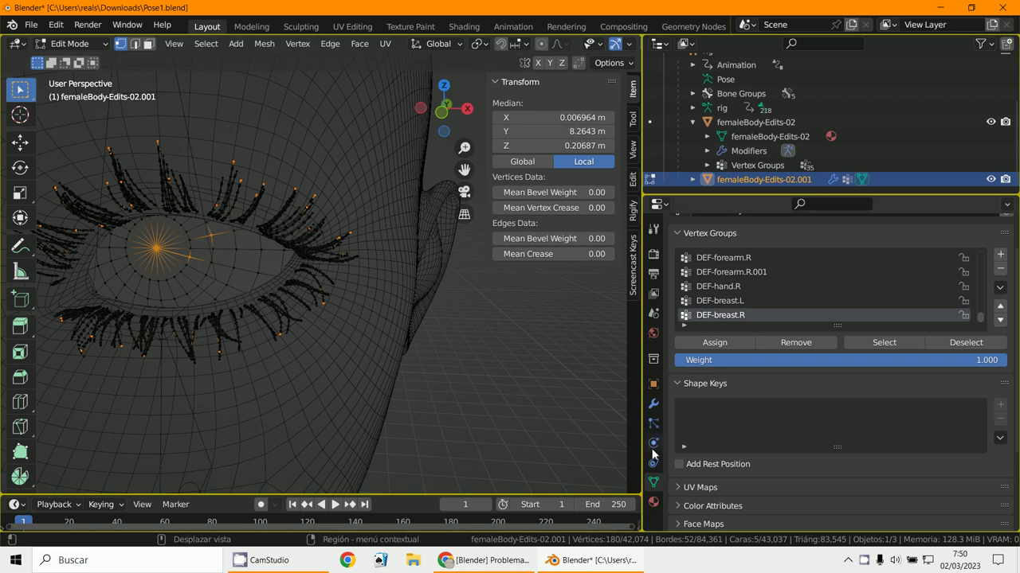
{"action": "middle_click_drag", "start_coordinate": [214, 296], "coordinate": [226, 297]}
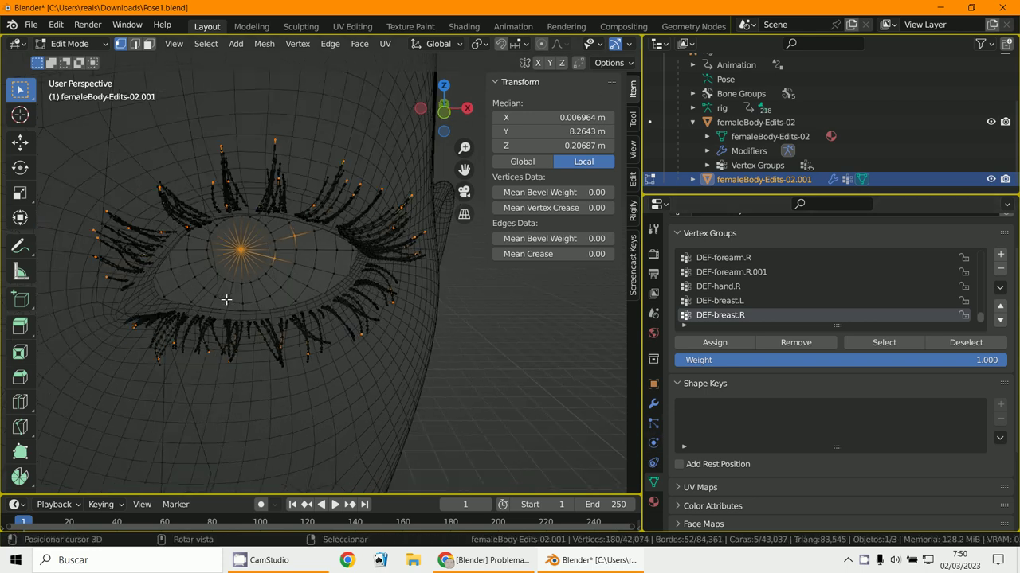
{"action": "scroll", "coordinate": [226, 299], "scroll_direction": "down", "scroll_amount": 5}
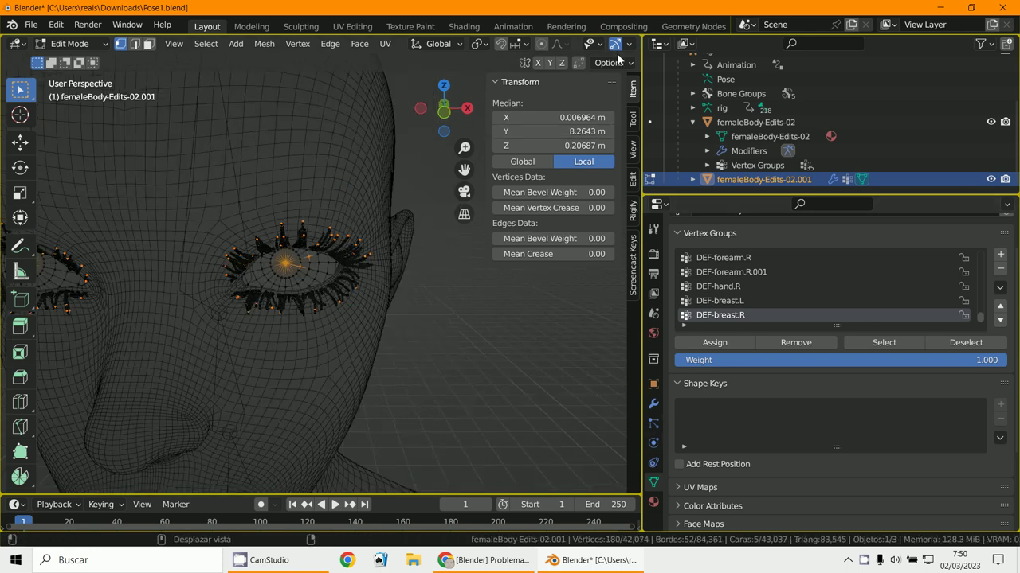
{"action": "left_click_drag", "start_coordinate": [647, 85], "coordinate": [911, 123]}
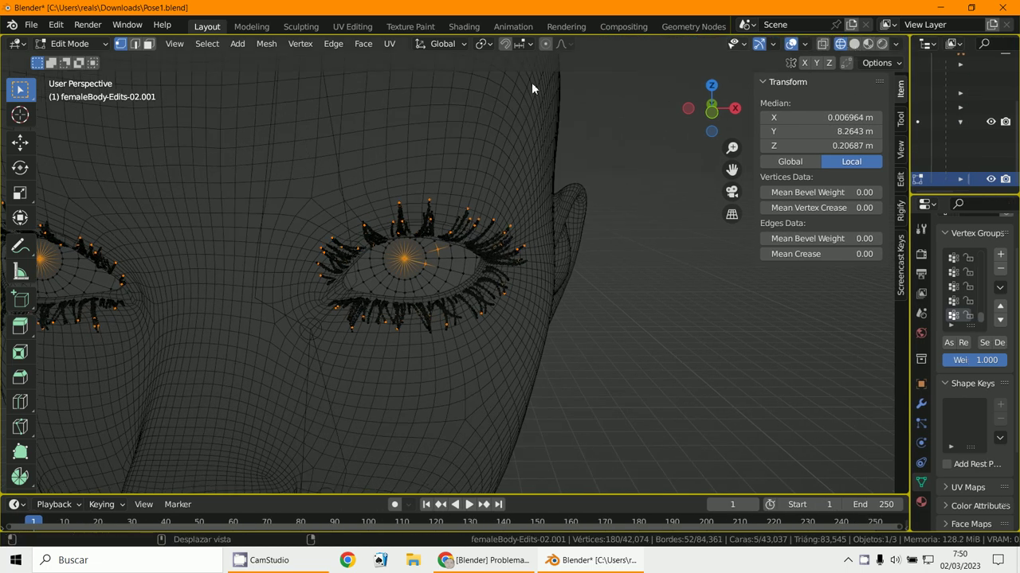
{"action": "scroll", "coordinate": [330, 189], "scroll_direction": "down", "scroll_amount": 4}
{"action": "left_click_drag", "start_coordinate": [185, 222], "coordinate": [546, 319]}
{"action": "middle_click_drag", "start_coordinate": [467, 319], "coordinate": [397, 306]}
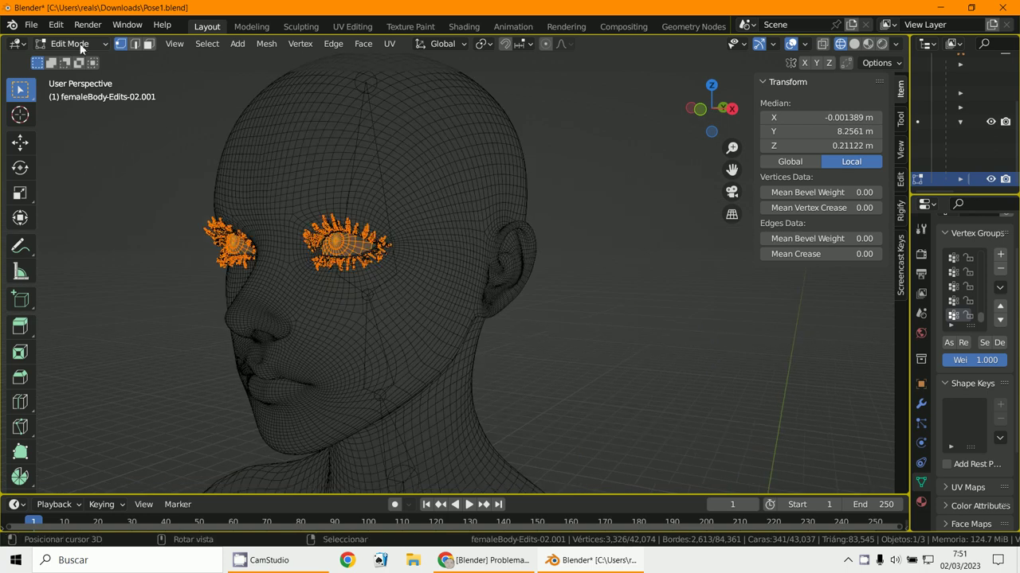
Separate the selected eyes and lashes into their own object and return to Object Mode
{"action": "key", "text": "p"}
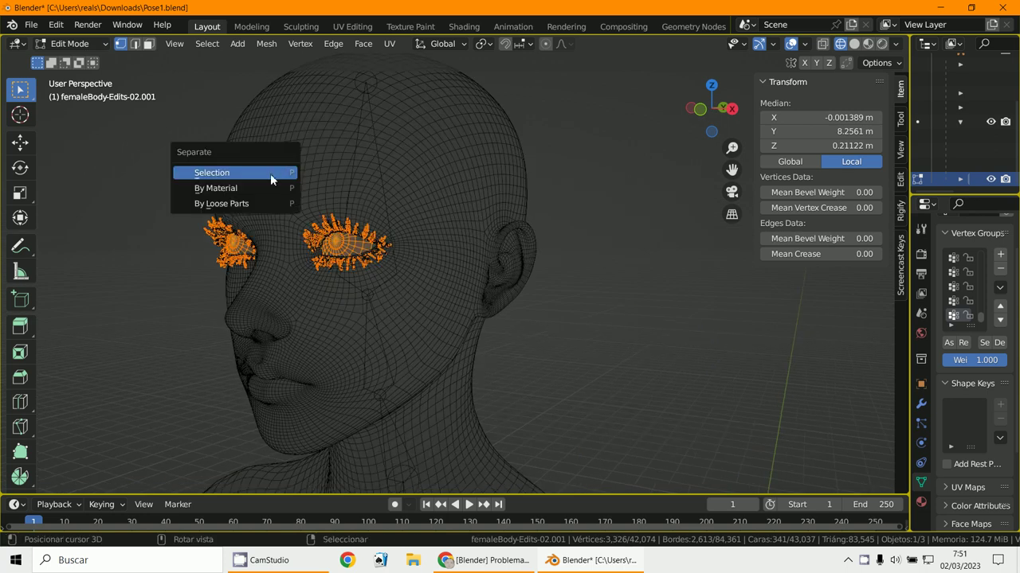
{"action": "left_click", "coordinate": [269, 174]}
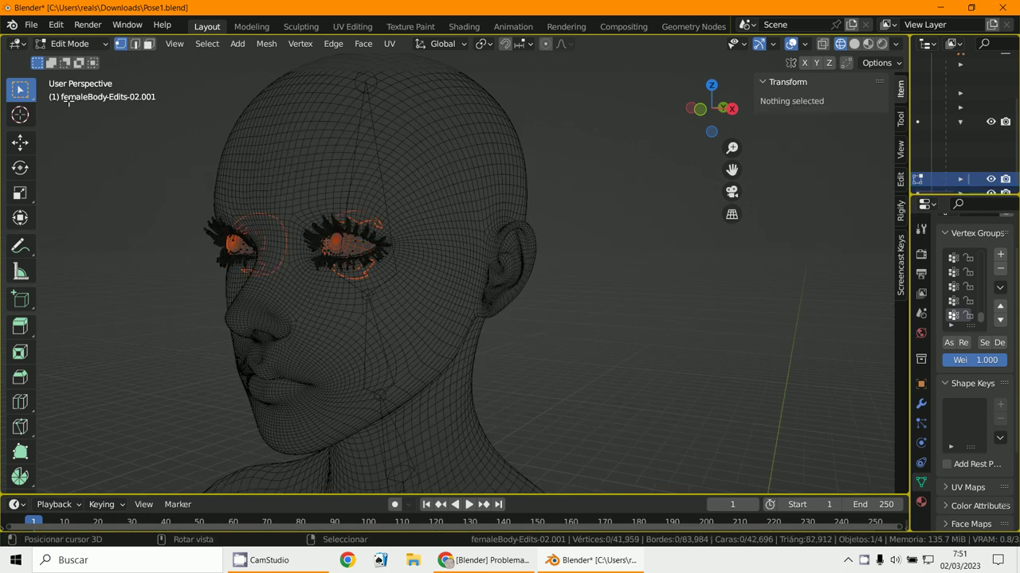
{"action": "left_click", "coordinate": [70, 47]}
{"action": "left_click", "coordinate": [75, 59]}
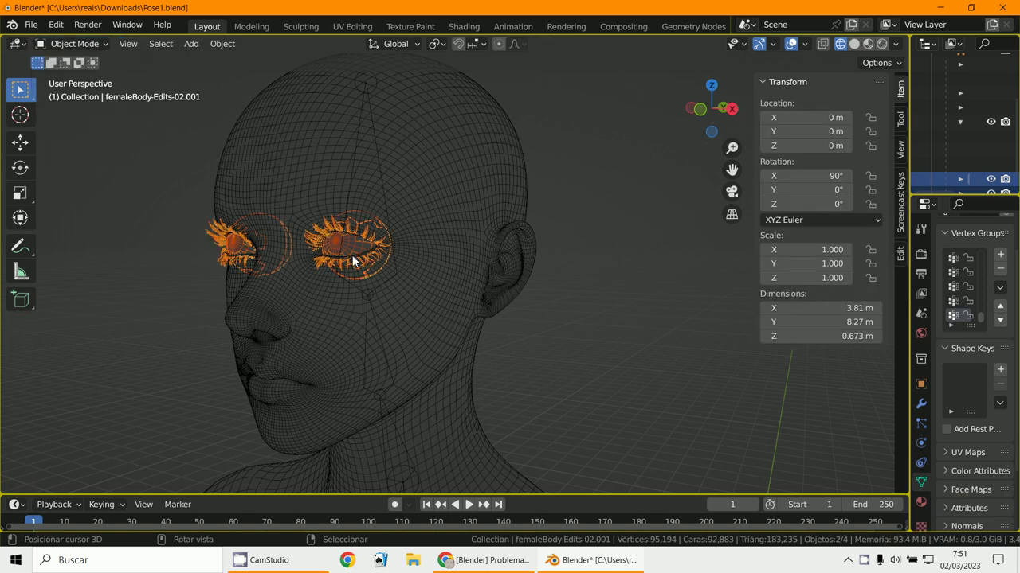
Parent the separated eyes and lashes to the head bone DEF-spine.006 with the Bone option, using the rig's Pose Mode
{"action": "left_click", "coordinate": [340, 260]}
{"action": "left_click", "coordinate": [342, 243]}
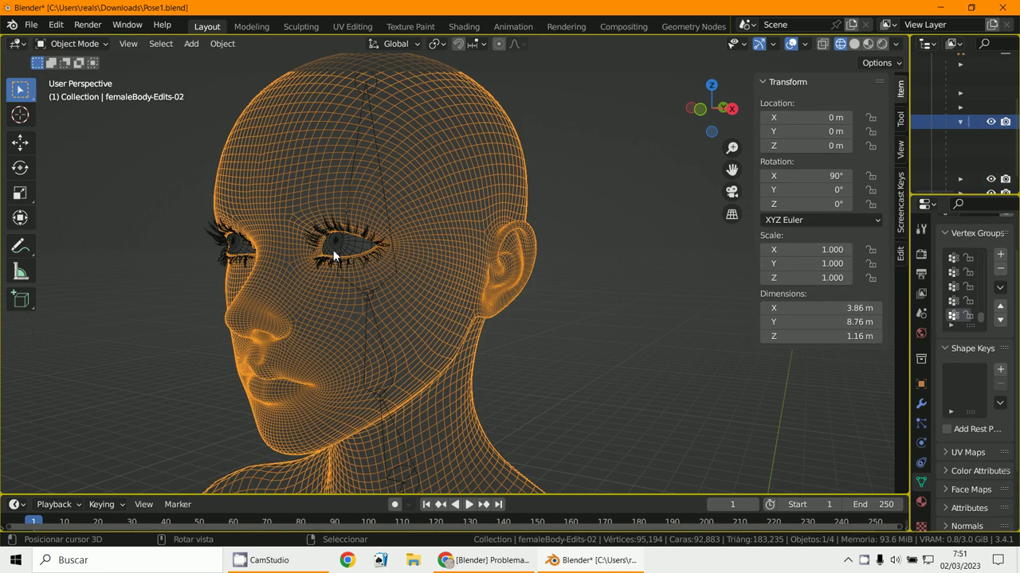
{"action": "left_click", "coordinate": [335, 248]}
{"action": "left_click", "coordinate": [376, 154], "text": "shift"}
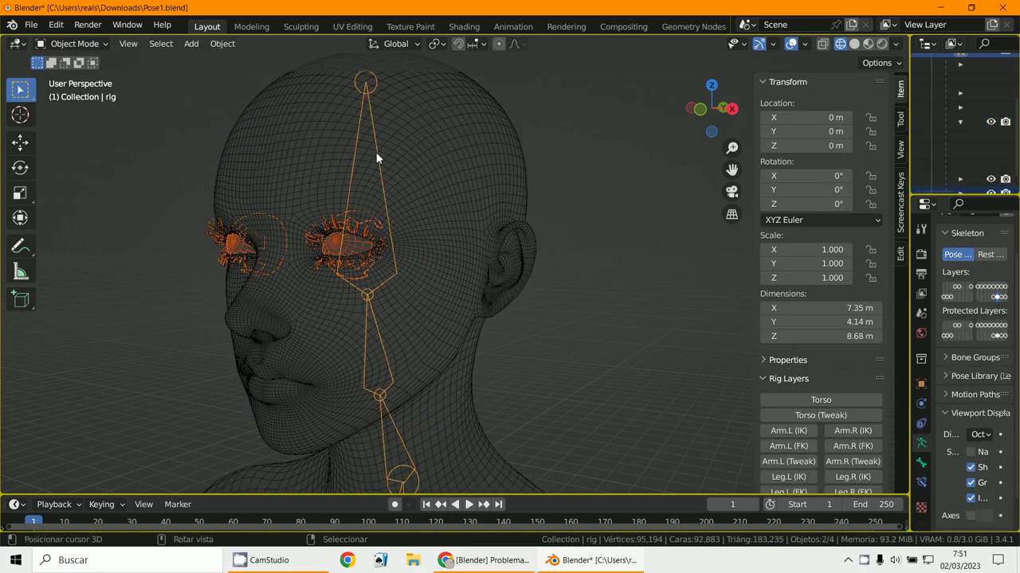
{"action": "left_click", "coordinate": [72, 44]}
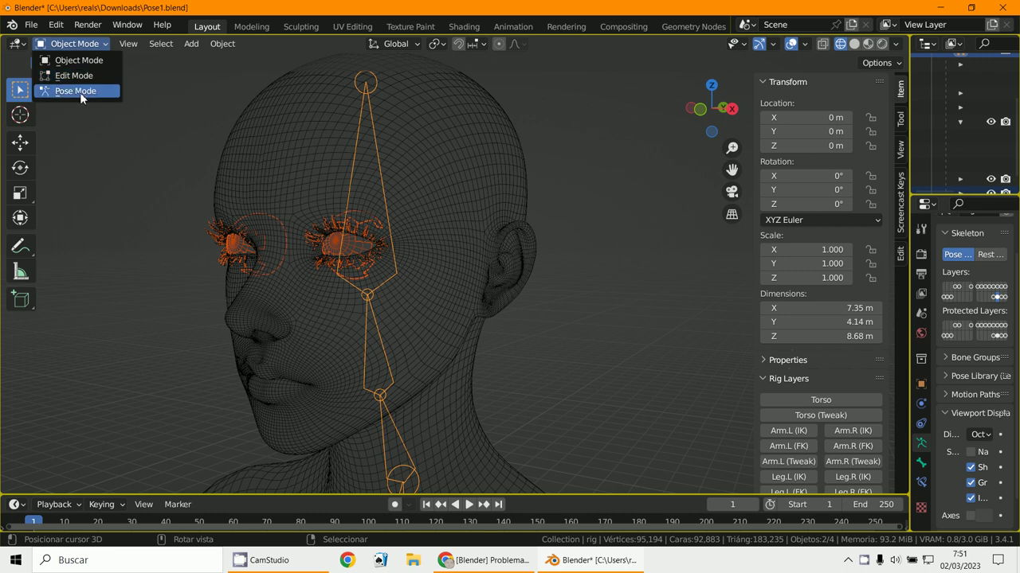
{"action": "left_click", "coordinate": [80, 93]}
{"action": "left_click", "coordinate": [364, 169]}
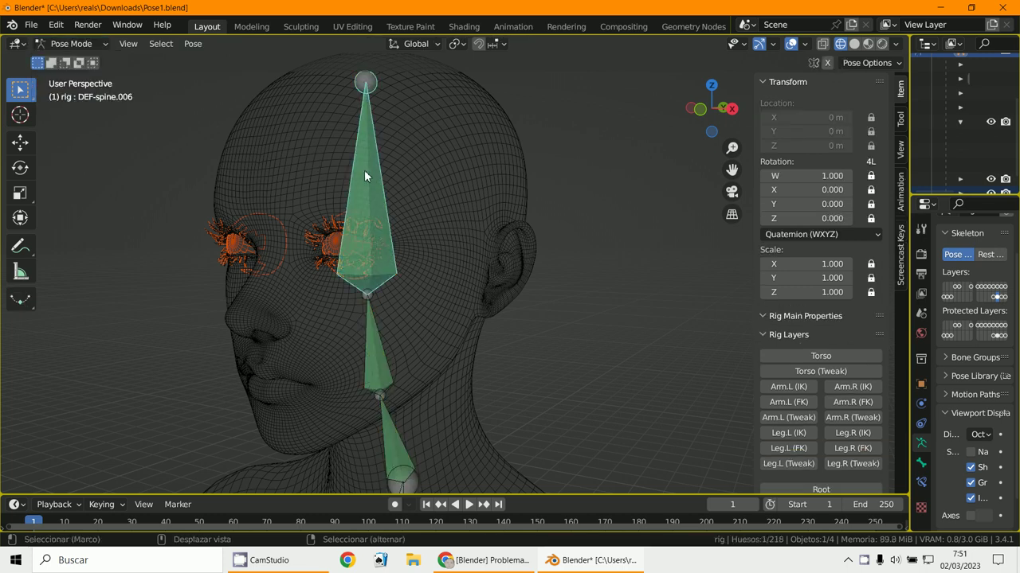
{"action": "key", "text": "ctrl+p"}
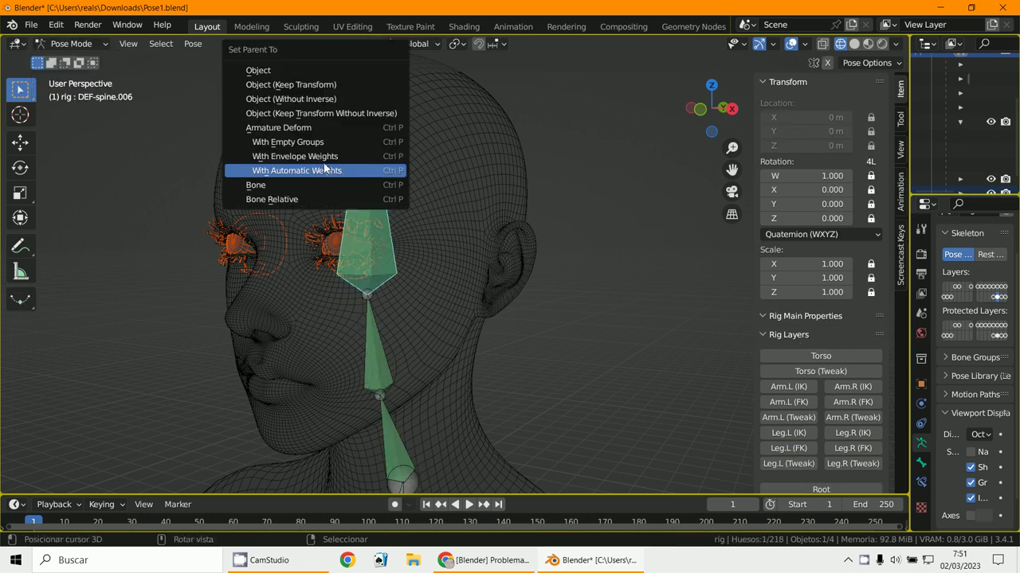
{"action": "left_click", "coordinate": [256, 186]}
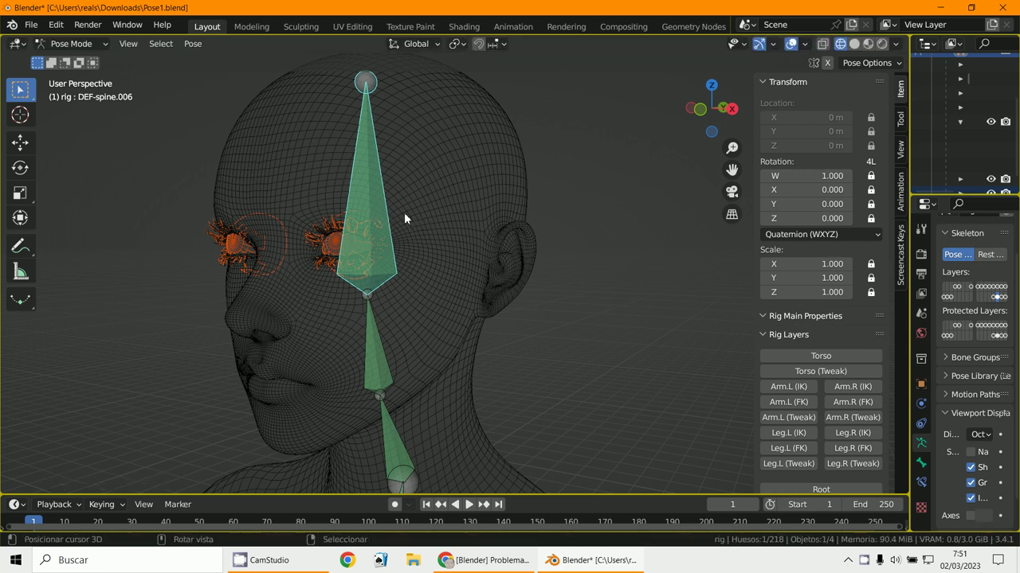
Set the viewport to solid shading and show only the rig's Torso, Torso (Tweak) and Arm.L (IK) layers
{"action": "scroll", "coordinate": [404, 211], "scroll_direction": "down", "scroll_amount": 4}
{"action": "left_click_drag", "start_coordinate": [909, 185], "coordinate": [750, 185]}
{"action": "mouse_move", "coordinate": [409, 302]}
{"action": "middle_mouse_down"}
{"action": "mouse_move", "coordinate": [415, 285]}
{"action": "mouse_move", "coordinate": [446, 279]}
{"action": "middle_mouse_up"}
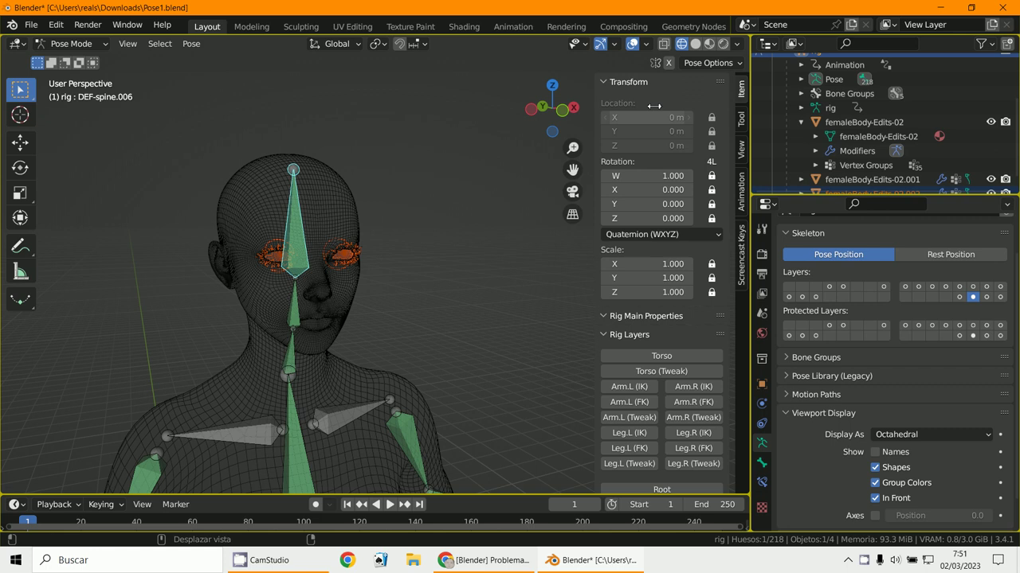
{"action": "left_click", "coordinate": [694, 44]}
{"action": "middle_click_drag", "start_coordinate": [334, 253], "coordinate": [308, 254]}
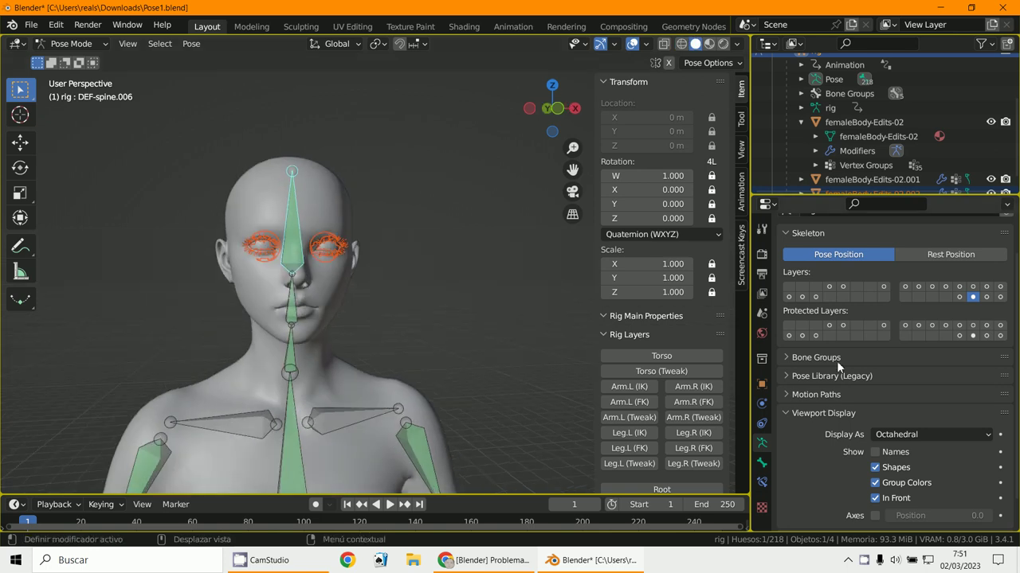
{"action": "left_click", "coordinate": [829, 286]}
{"action": "left_click", "coordinate": [842, 286], "text": "shift"}
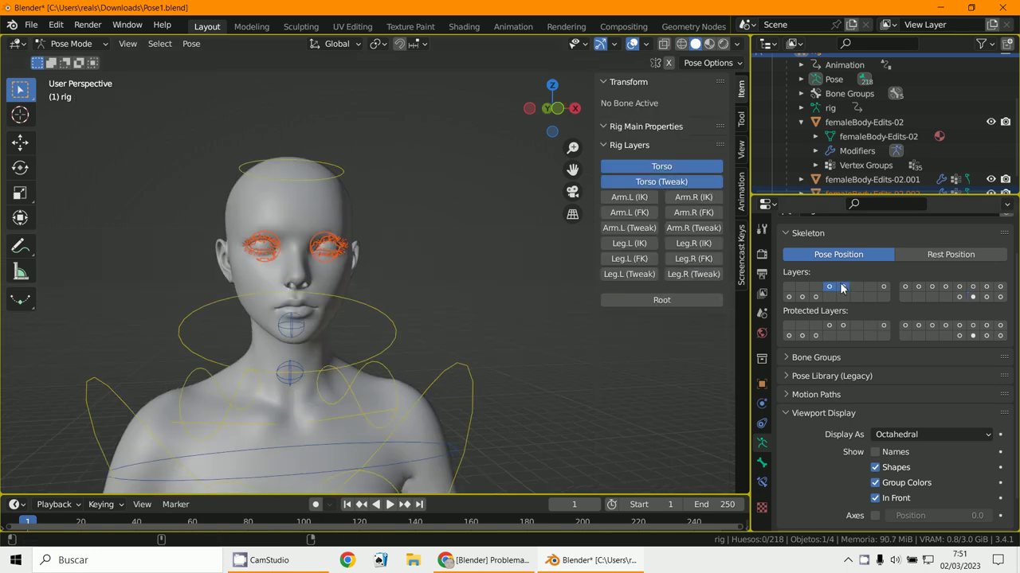
{"action": "left_click", "coordinate": [882, 287], "text": "shift"}
Test-rotate the neck control to check how the eyes and lashes follow the head, and cancel the rotation
{"action": "left_click", "coordinate": [374, 307]}
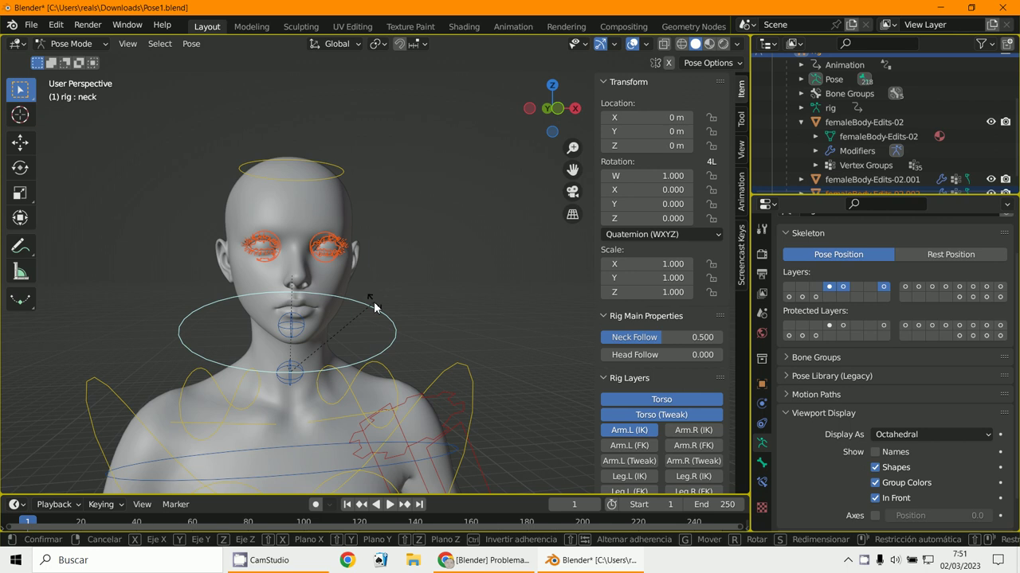
{"action": "key", "text": "r"}
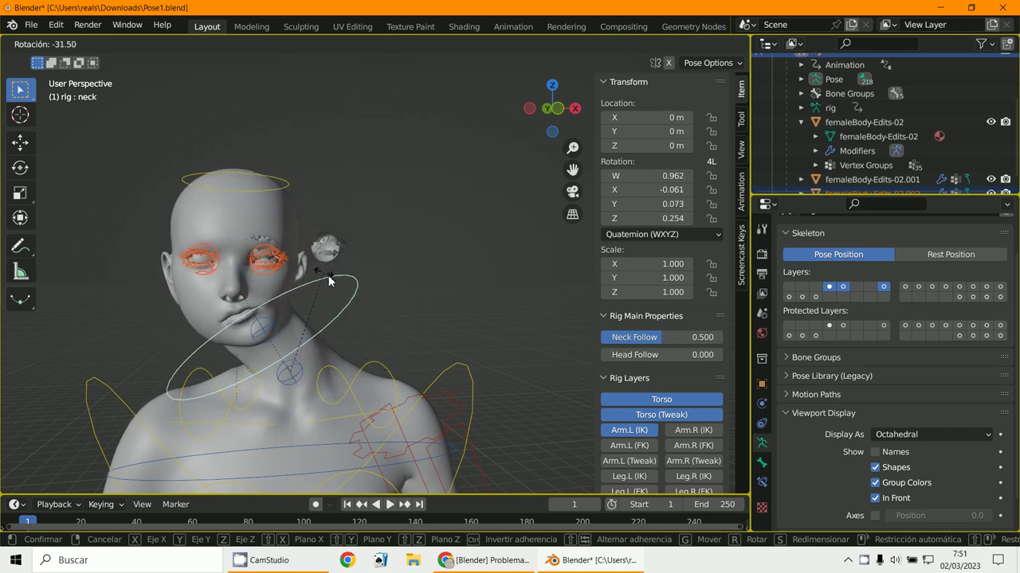
{"action": "right_click", "coordinate": [339, 283]}
Examine how the eyes and lashes sit in the face, up close and from the side
{"action": "scroll", "coordinate": [343, 289], "scroll_direction": "up", "scroll_amount": 4}
{"action": "middle_click_drag", "start_coordinate": [345, 313], "coordinate": [217, 247]}
{"action": "scroll", "coordinate": [371, 298], "scroll_direction": "up", "scroll_amount": 3}
{"action": "scroll", "coordinate": [366, 292], "scroll_direction": "up", "scroll_amount": 4}
{"action": "scroll", "coordinate": [220, 258], "scroll_direction": "down", "scroll_amount": 5}
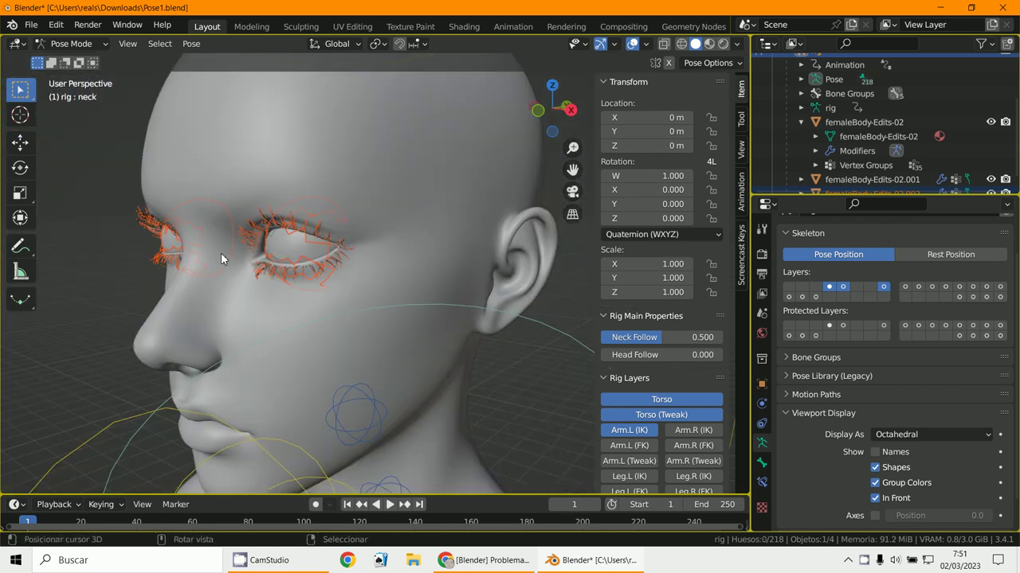
{"action": "middle_click_drag", "start_coordinate": [336, 265], "coordinate": [302, 236]}
{"action": "scroll", "coordinate": [301, 237], "scroll_direction": "down", "scroll_amount": 6}
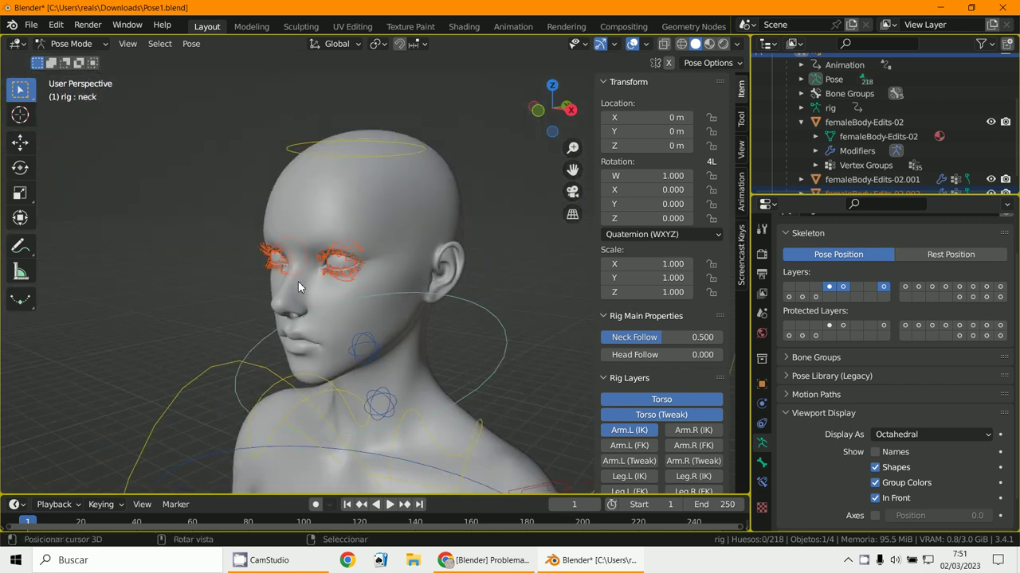